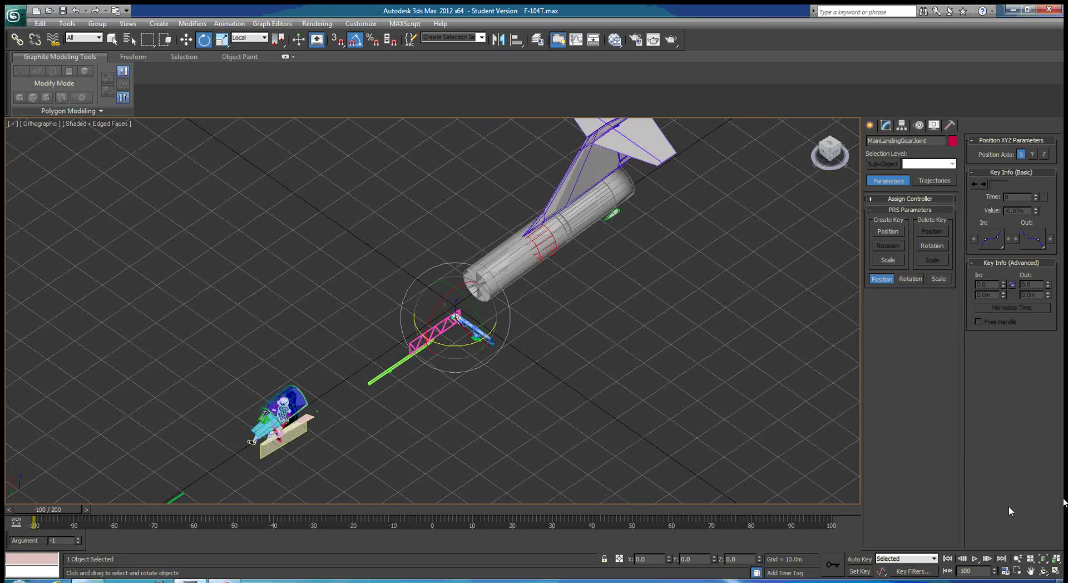
# Switch MainLandingGearJoint from rotating to the Select and Move tool with W
pyautogui.press('w')
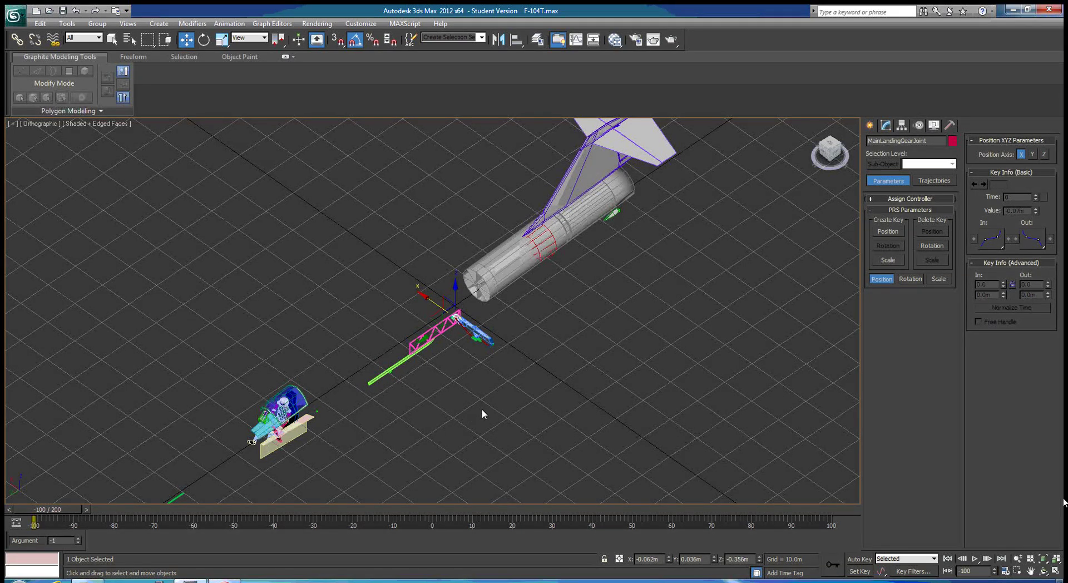
# Zoom, orbit and pan until the left main landing gear strut fills the viewport
pyautogui.scroll(5, 482, 407)
pyautogui.moveTo(441, 373); pyautogui.dragTo(448, 512, button='middle')
pyautogui.scroll(3, 434, 442)
pyautogui.scroll(3, 439, 442)
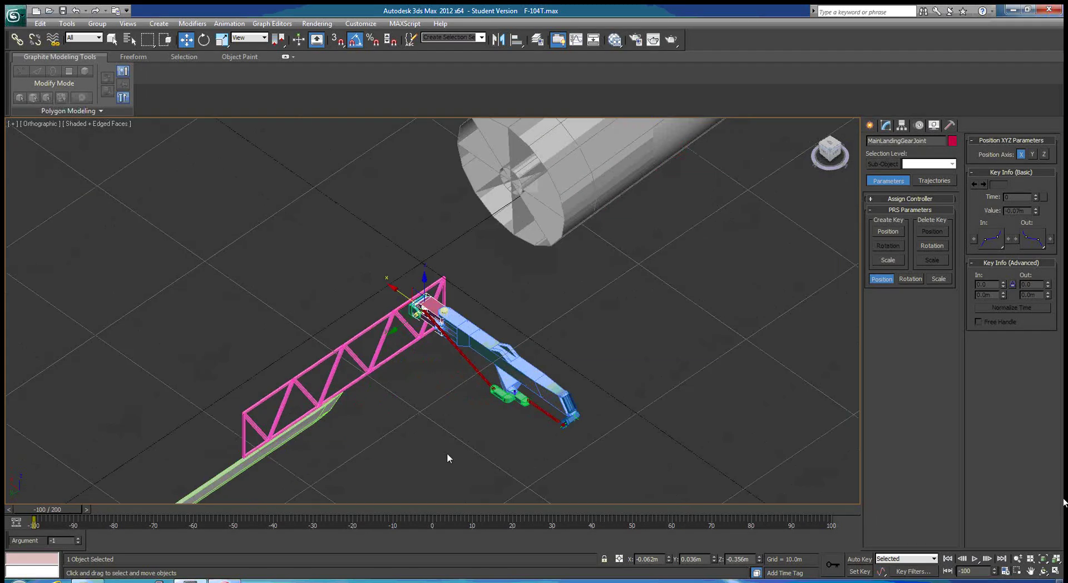
pyautogui.keyDown('alt'); pyautogui.moveTo(469, 469); pyautogui.dragTo(497, 467, button='middle'); pyautogui.keyUp('alt')
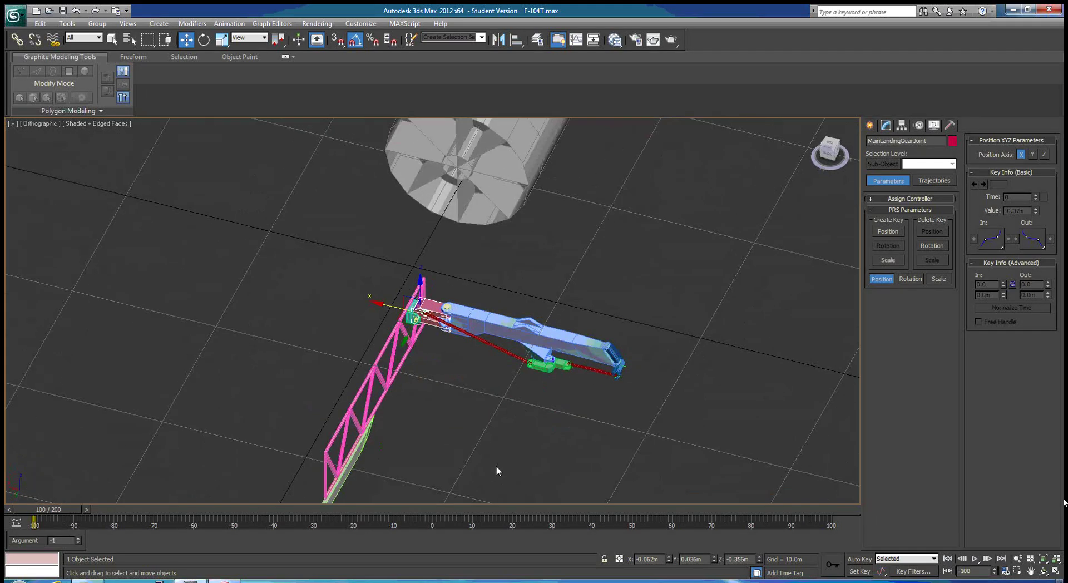
pyautogui.scroll(4, 502, 445)
pyautogui.moveTo(483, 416); pyautogui.dragTo(414, 450, button='middle')
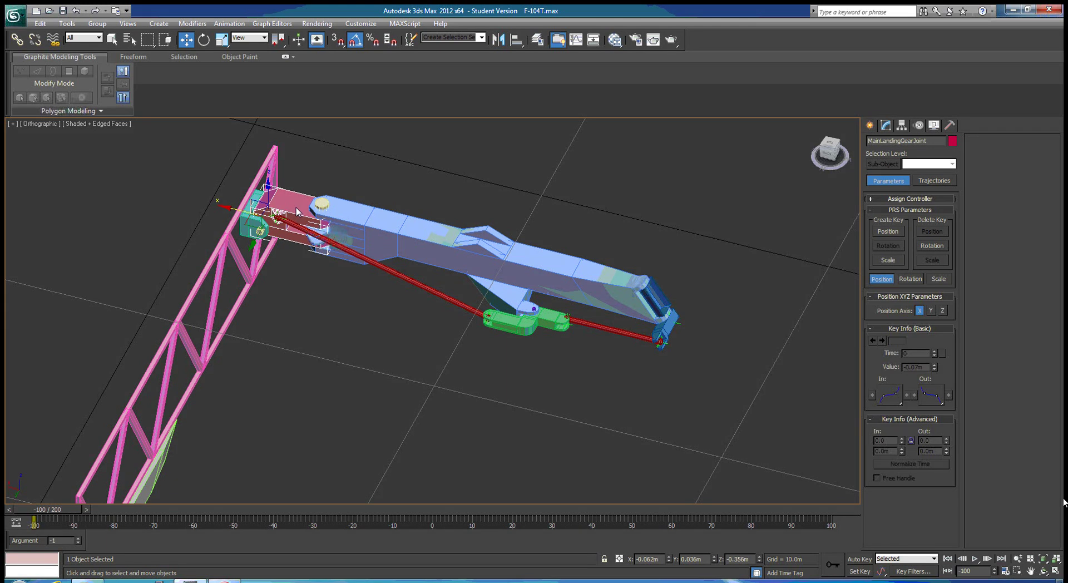
# Rotate MainLandingGearJoint about its local Y axis, swinging the gear down 13 degrees
pyautogui.press('e')
pyautogui.moveTo(292, 202); pyautogui.dragTo(303, 251)
pyautogui.moveTo(619, 329); pyautogui.dragTo(660, 228, button='middle')
pyautogui.moveTo(610, 191); pyautogui.dragTo(603, 246, button='middle')
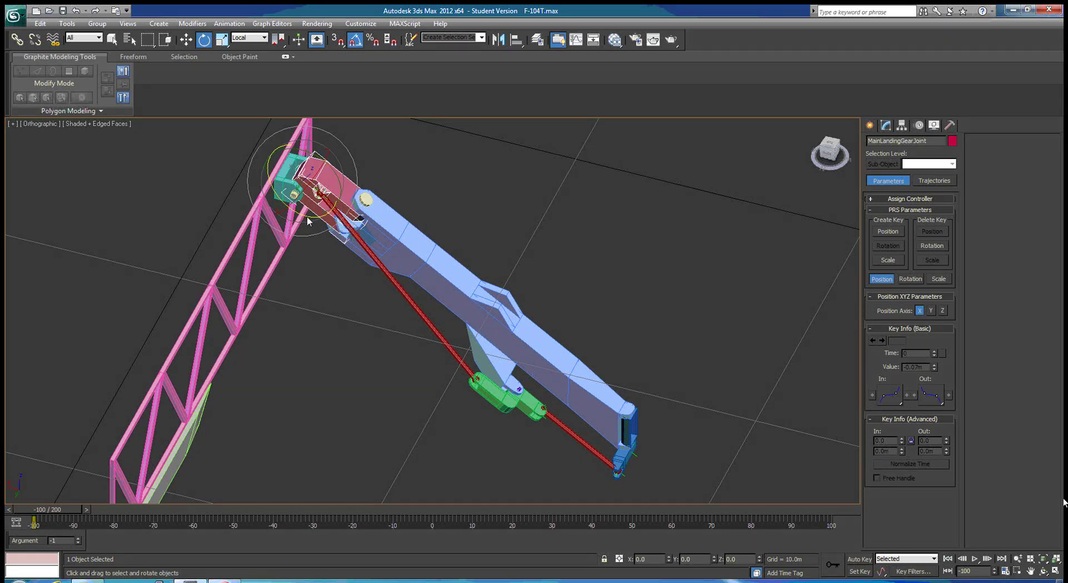
# Test-rotate LtMainStrut, undo it, and select the blue wheel mount at the strut's end
pyautogui.click(409, 250)
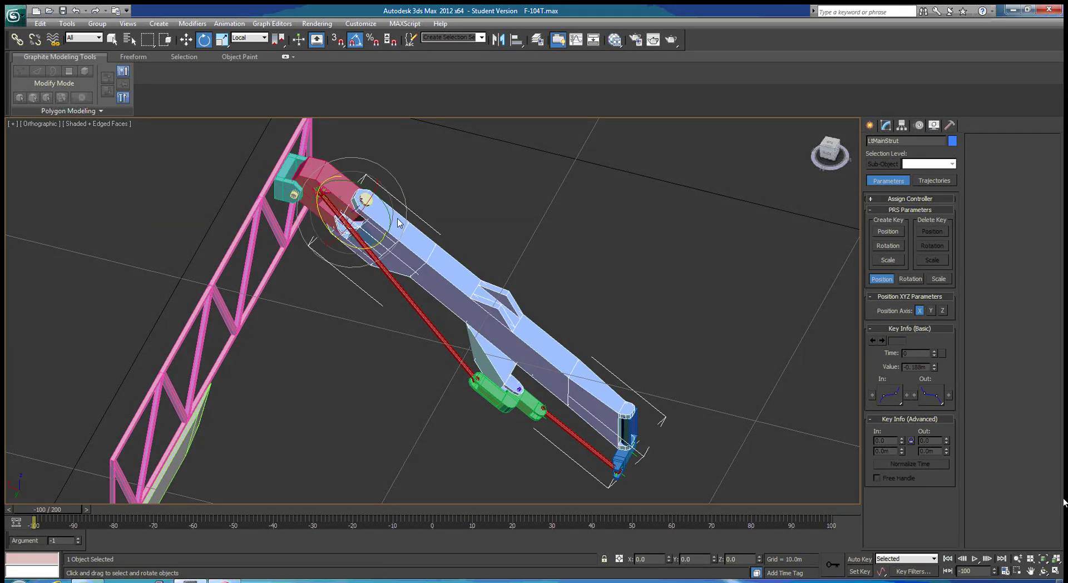
pyautogui.moveTo(361, 251); pyautogui.dragTo(320, 234)
pyautogui.hotkey('ctrl', 'z')
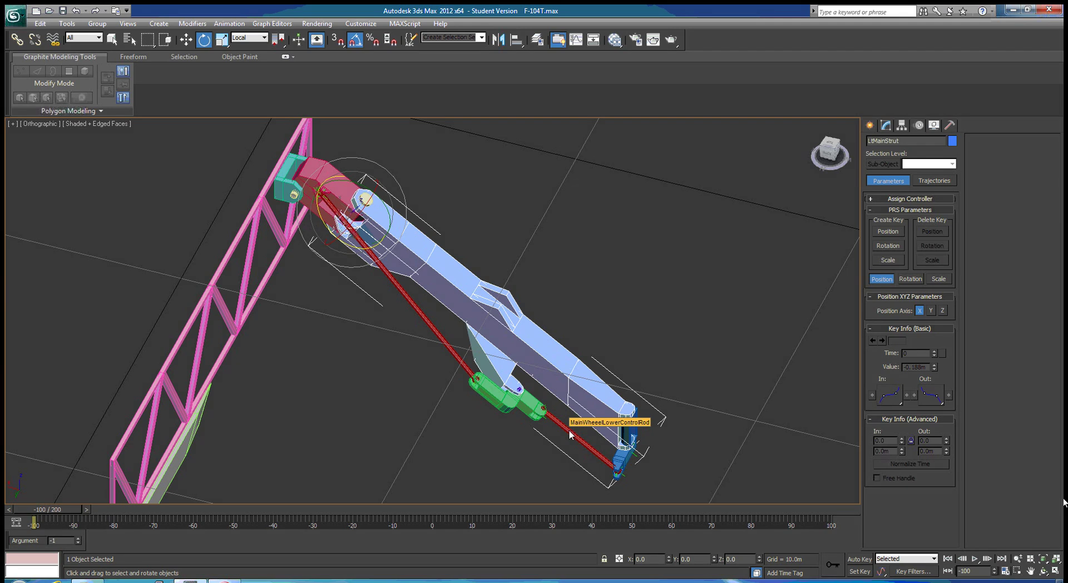
pyautogui.click(624, 462)
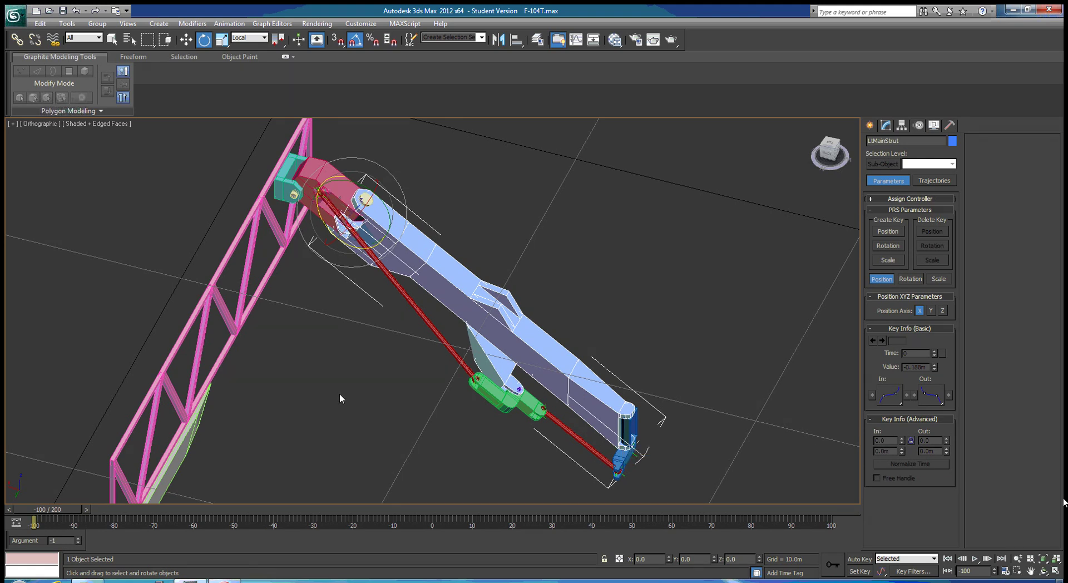
# Undo the joint rotation to restore the near-level strut and zoom in on the joint and drag brace
pyautogui.hotkey('ctrl', 'z')
pyautogui.hotkey('ctrl', 'z')
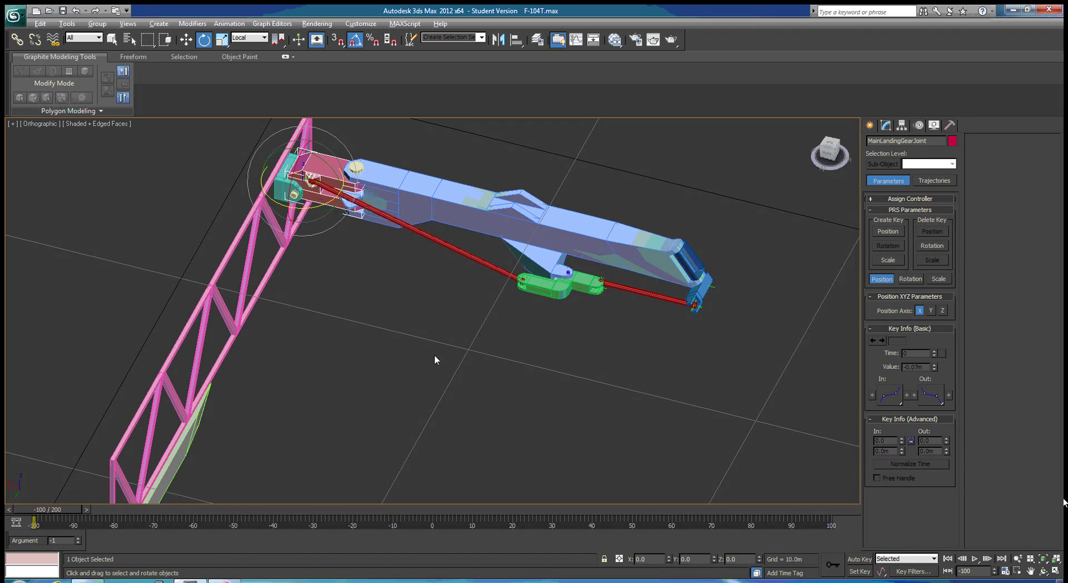
pyautogui.keyDown('alt'); pyautogui.moveTo(436, 360); pyautogui.dragTo(450, 327, button='middle'); pyautogui.keyUp('alt')
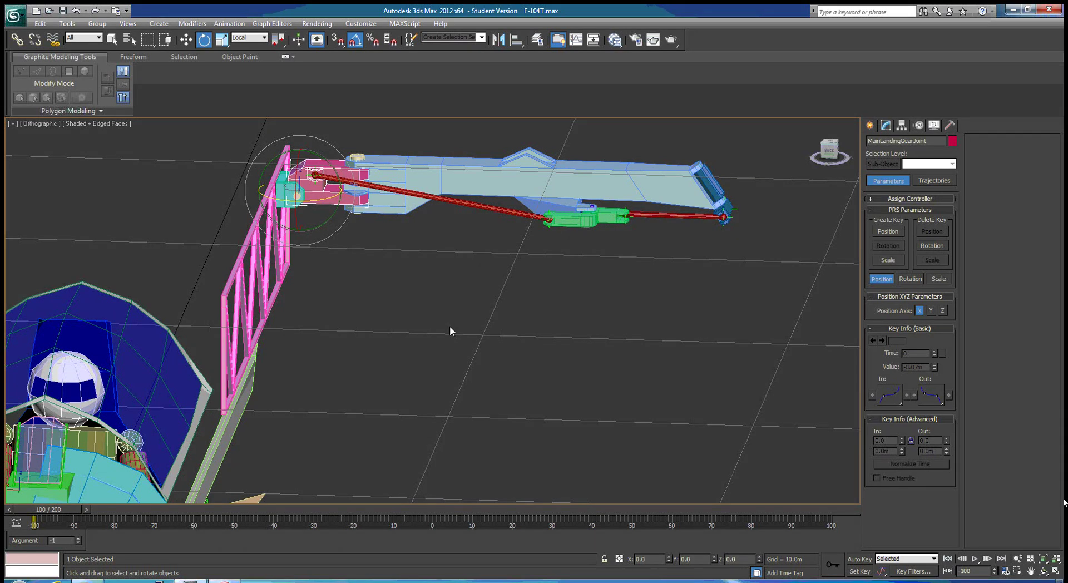
pyautogui.keyDown('alt'); pyautogui.moveTo(478, 255); pyautogui.dragTo(446, 351, button='middle'); pyautogui.keyUp('alt')
pyautogui.scroll(-2, 446, 351)
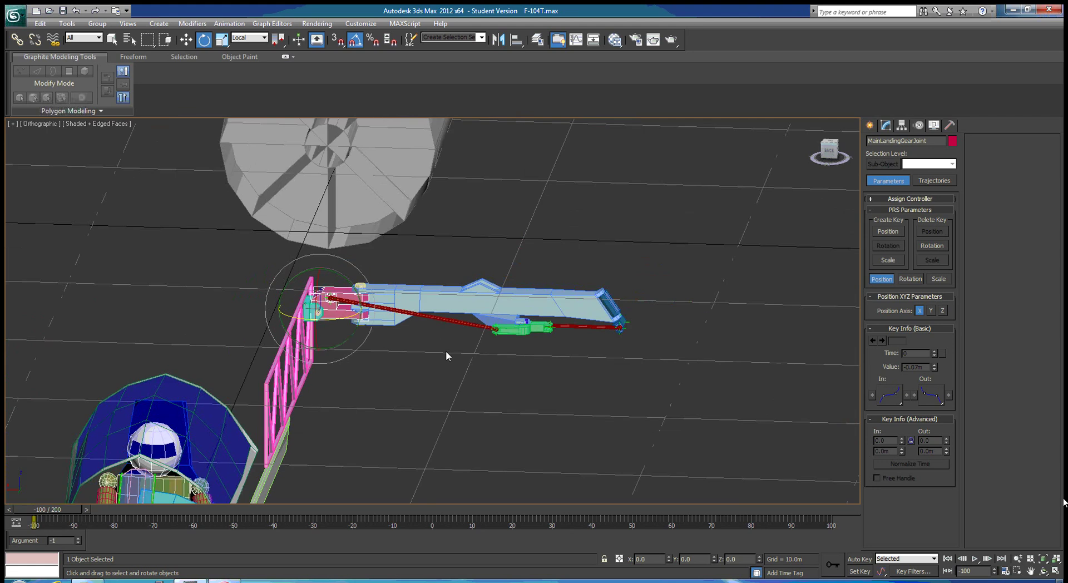
pyautogui.scroll(5, 446, 352)
pyautogui.scroll(2, 446, 351)
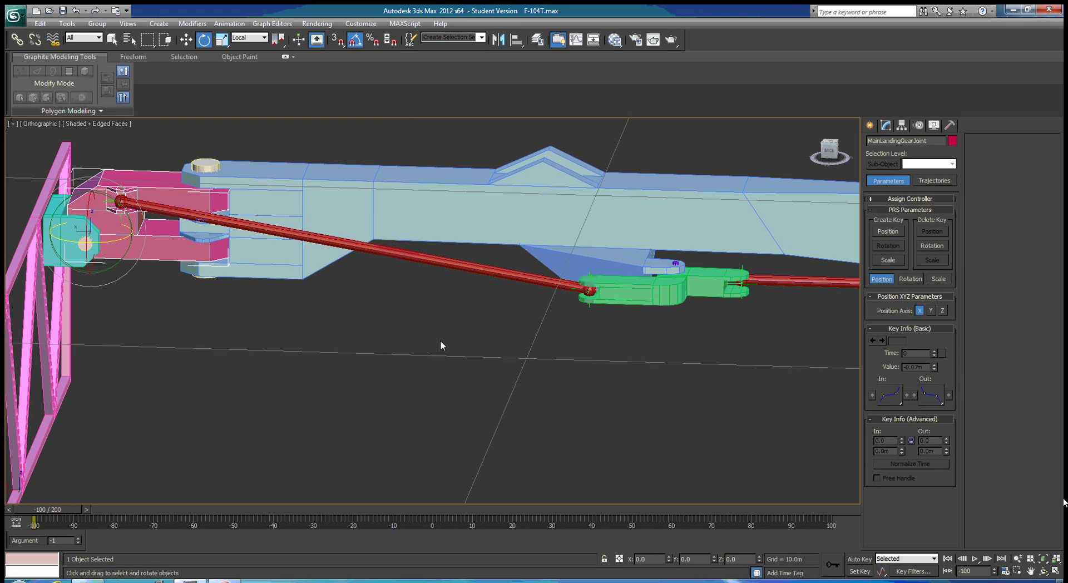
pyautogui.keyDown('alt'); pyautogui.moveTo(473, 335); pyautogui.dragTo(469, 359, button='middle'); pyautogui.keyUp('alt')
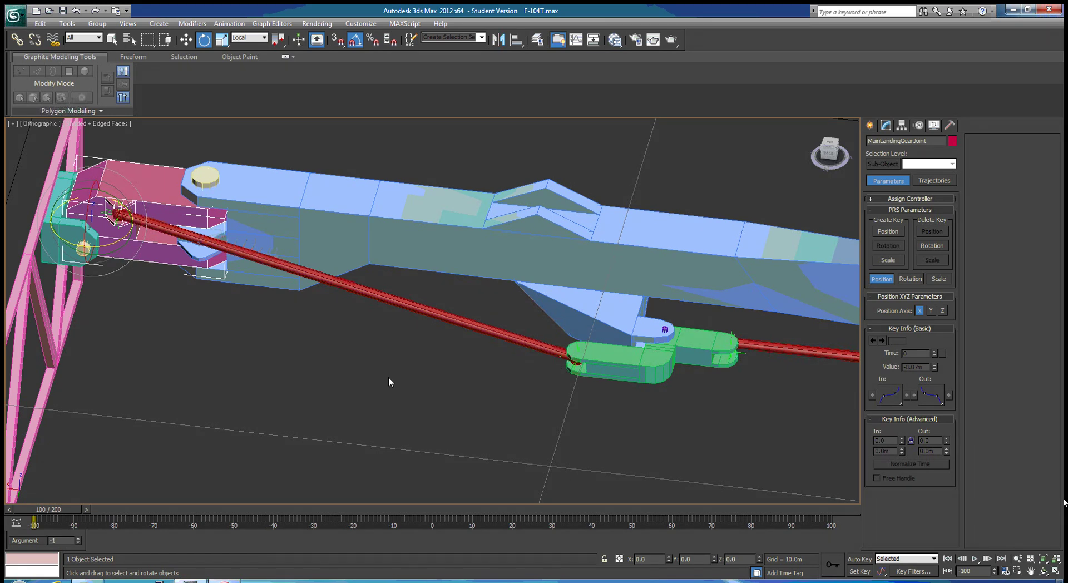
# Switch the viewport from Orthographic to the Back view
pyautogui.press('alt')
pyautogui.click(39, 124)
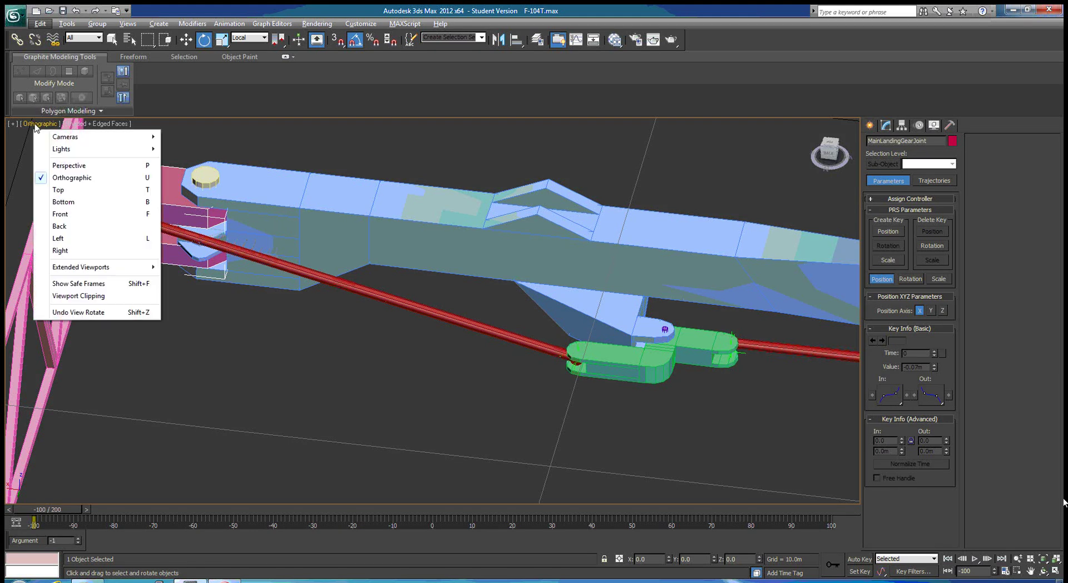
pyautogui.click(72, 226)
# Zoom and pan to frame the red drag brace rod and the pink strut end
pyautogui.scroll(-5, 432, 315)
pyautogui.scroll(5, 473, 339)
pyautogui.scroll(2, 284, 226)
pyautogui.scroll(4, 225, 239)
pyautogui.moveTo(456, 331); pyautogui.dragTo(306, 325, button='middle')
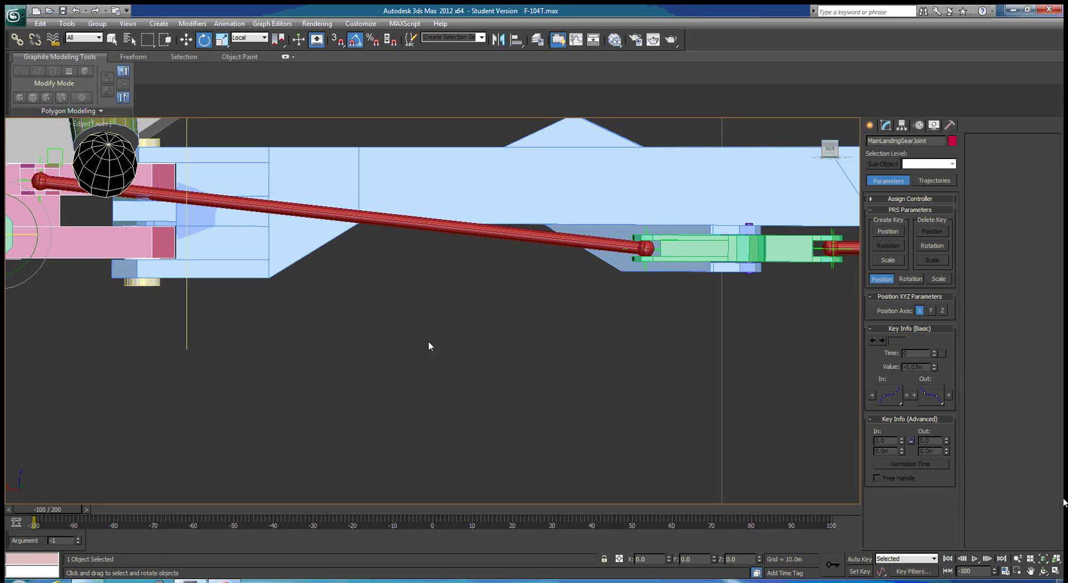
pyautogui.moveTo(407, 336); pyautogui.dragTo(511, 336, button='middle')
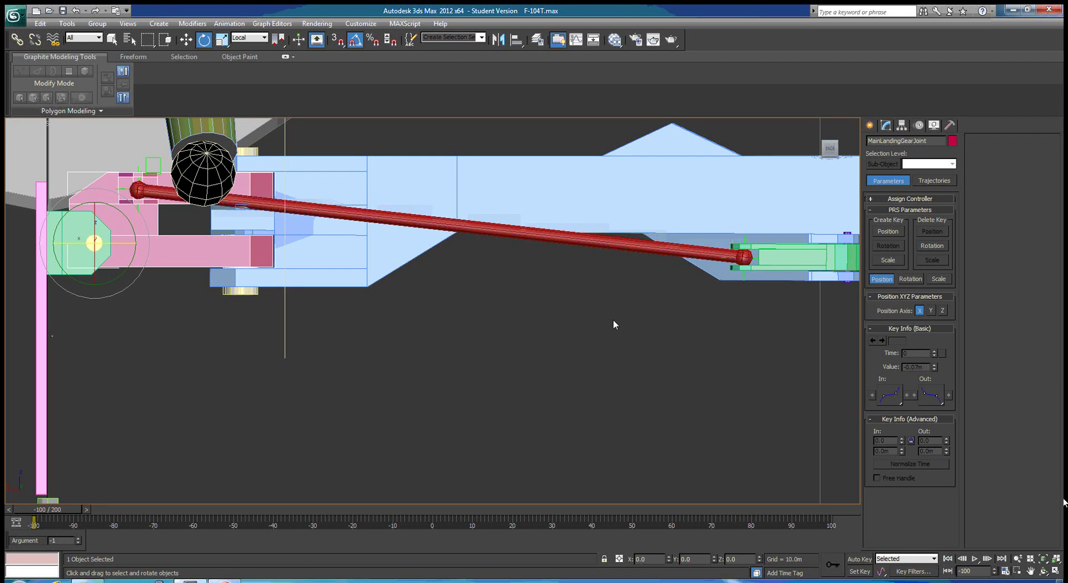
# Frame MainLandingGearJoint with Z, then fit the whole landing gear assembly in view
pyautogui.press('z')
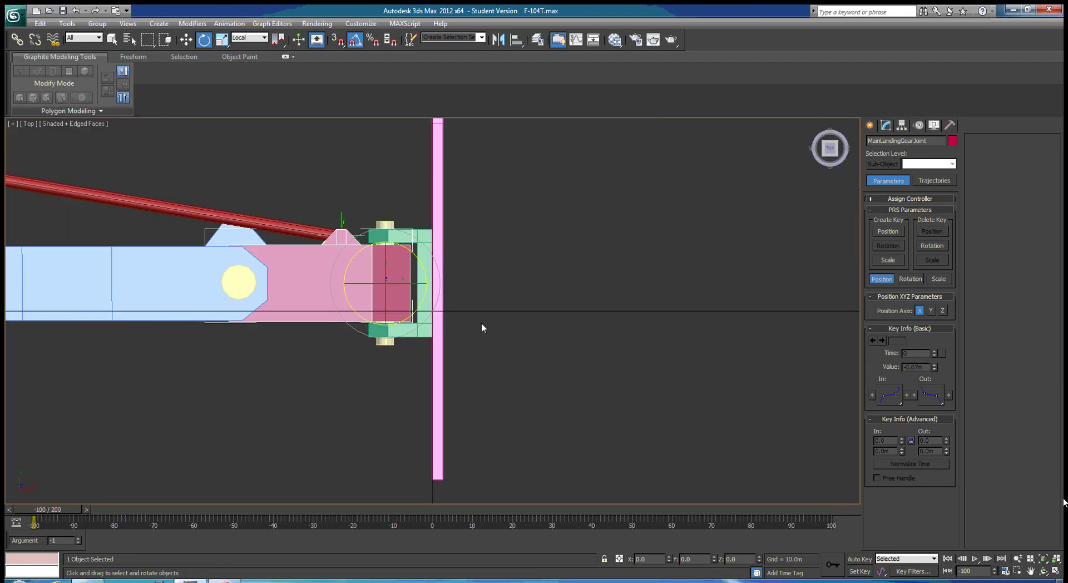
pyautogui.moveTo(264, 409); pyautogui.dragTo(588, 363, button='middle')
pyautogui.scroll(-4, 465, 312)
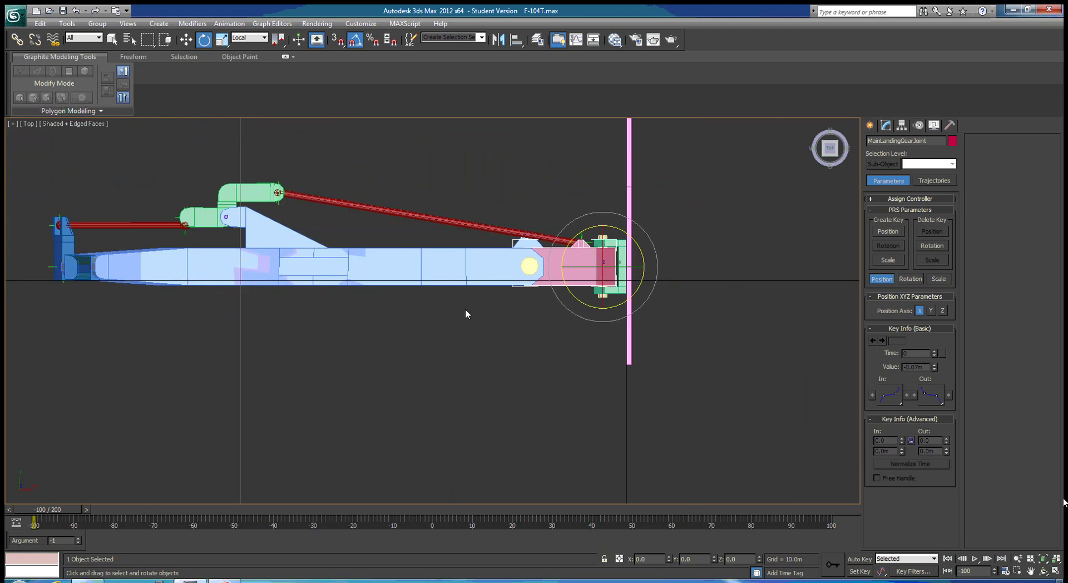
pyautogui.moveTo(458, 351); pyautogui.dragTo(639, 309, button='middle')
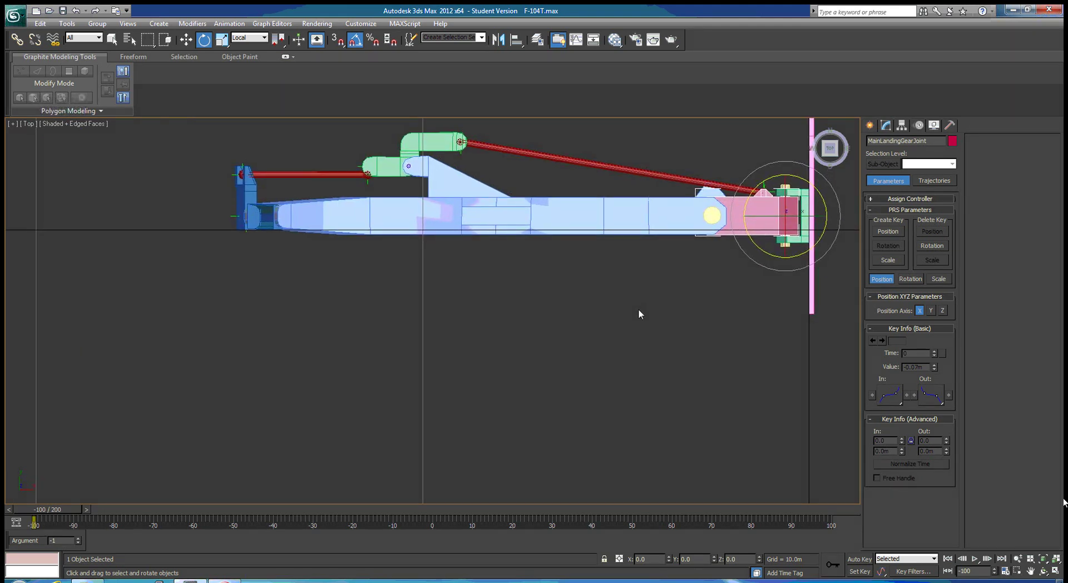
pyautogui.scroll(3, 639, 311)
pyautogui.scroll(1, 629, 289)
pyautogui.scroll(-4, 633, 270)
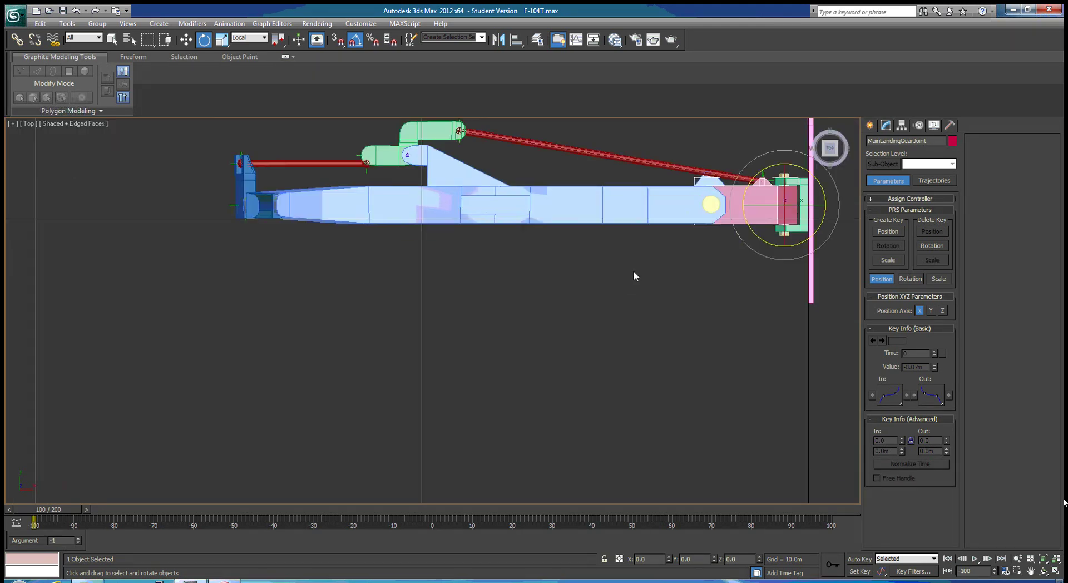
pyautogui.moveTo(653, 266); pyautogui.dragTo(656, 276, button='middle')
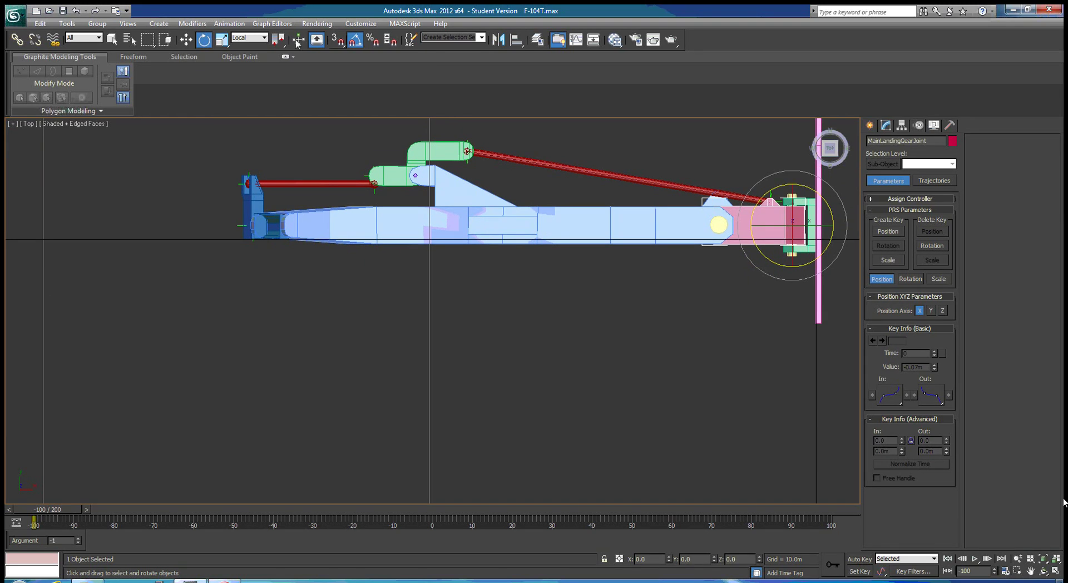
# Open Animation > Bone Tools and activate Create Bones
pyautogui.click(230, 25)
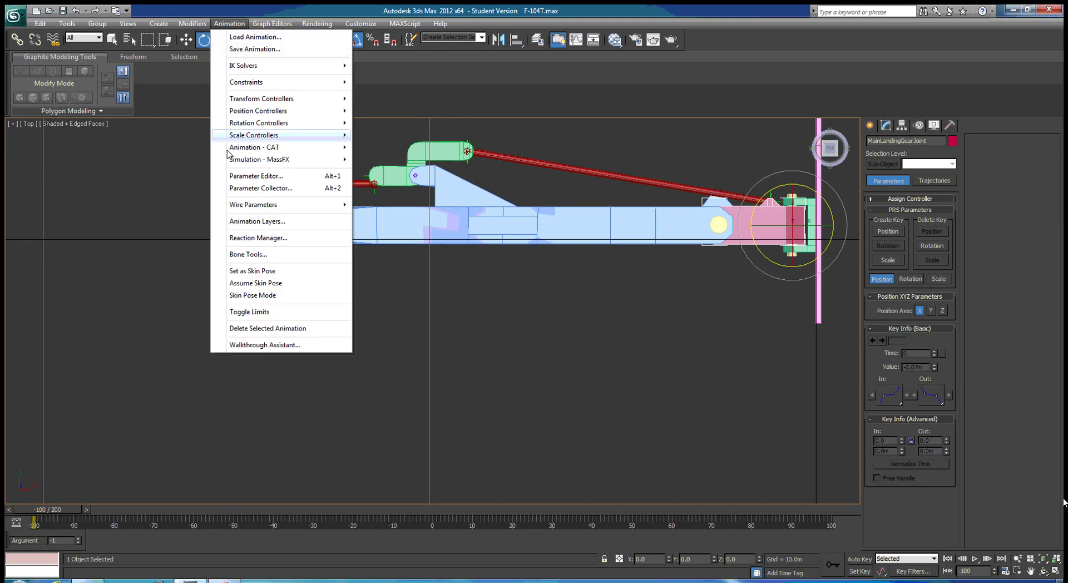
pyautogui.click(234, 255)
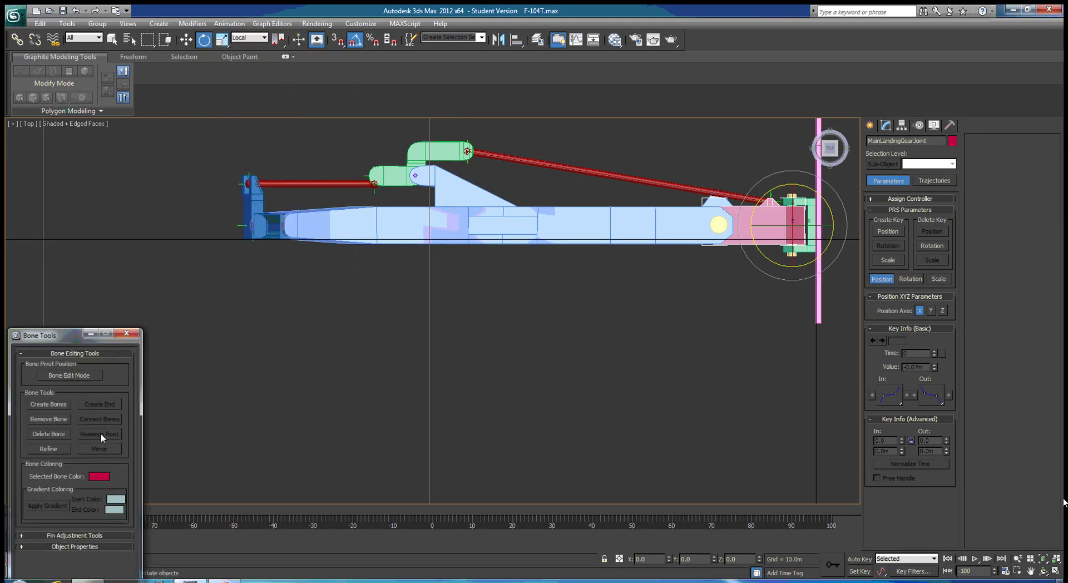
pyautogui.click(40, 404)
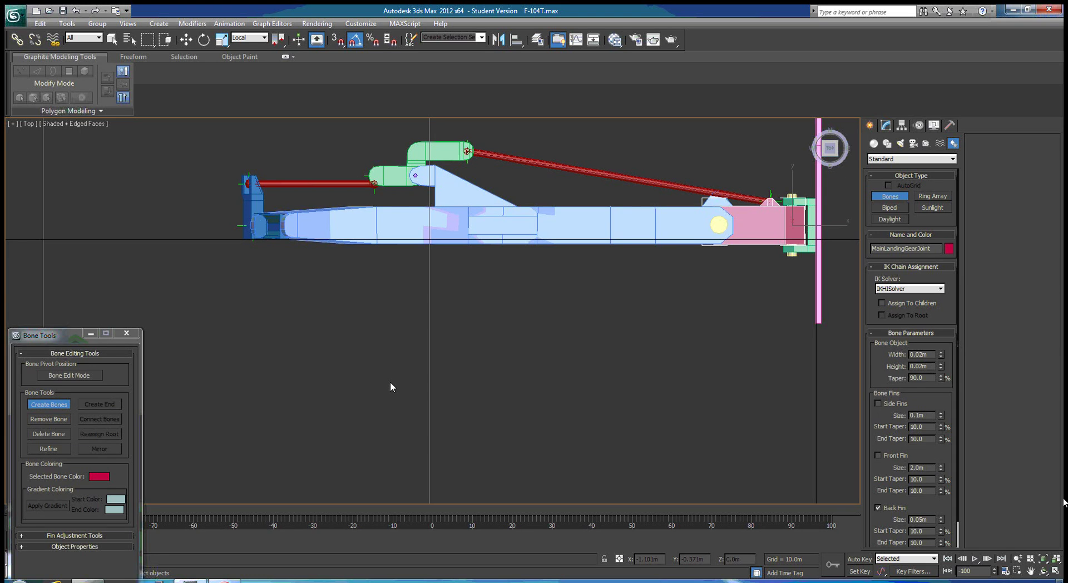
# Cancel a bone started on the strut, exit bone creation and select a gear part for rotating
pyautogui.click(615, 232)
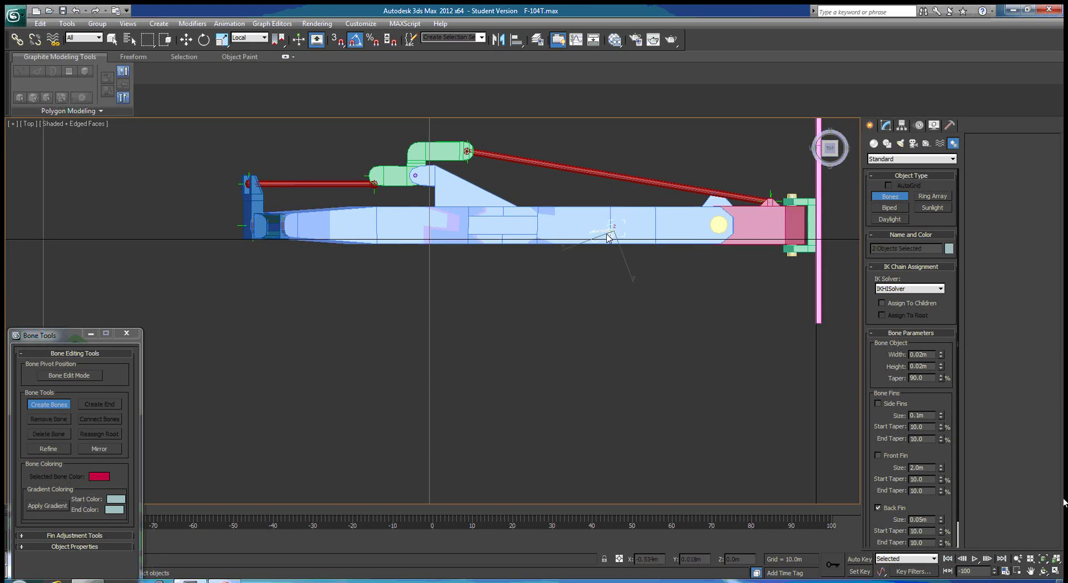
pyautogui.rightClick(633, 332)
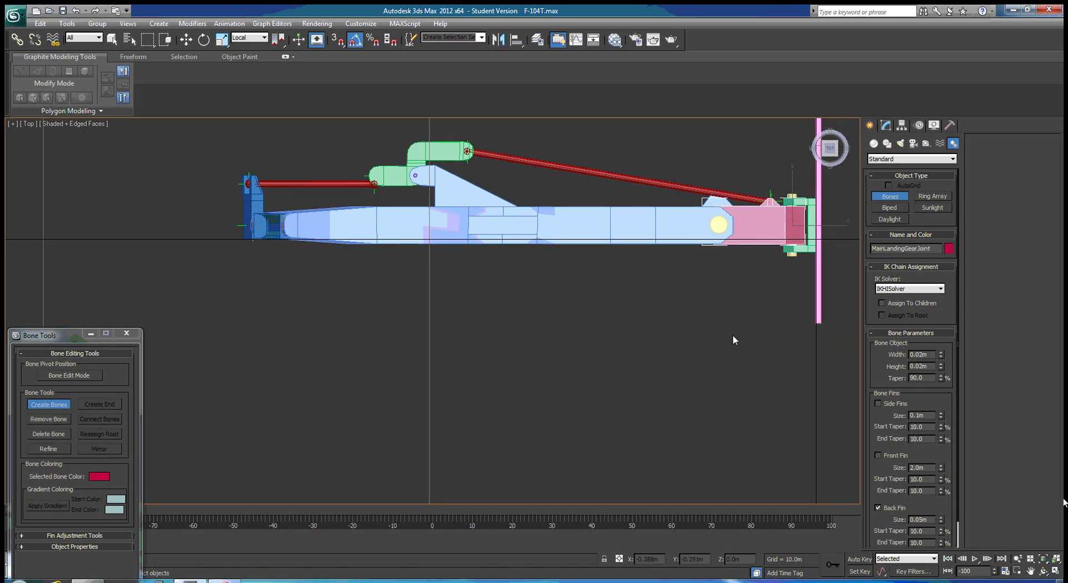
pyautogui.click(53, 405)
pyautogui.press('e')
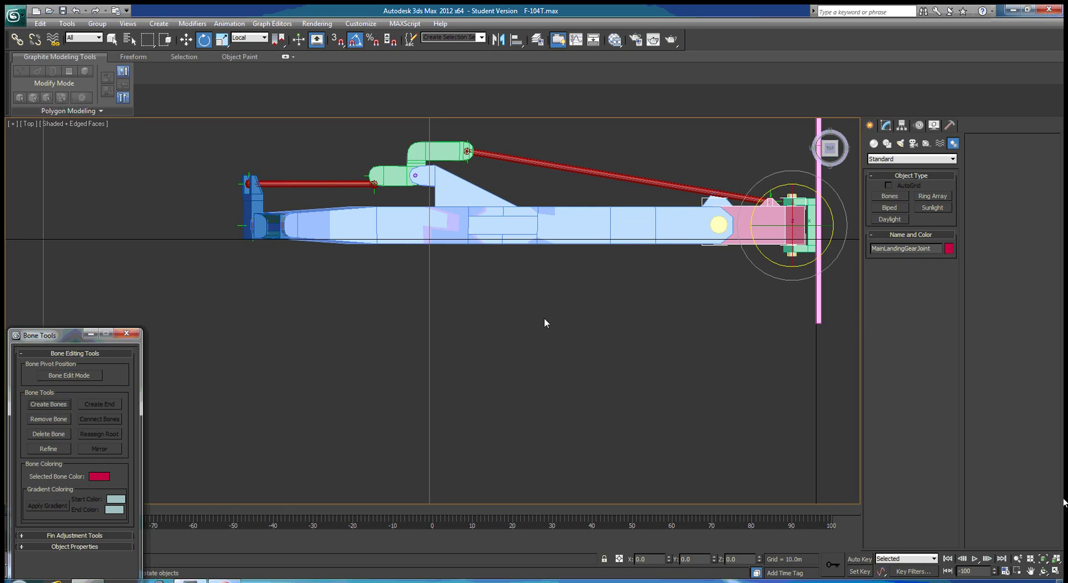
pyautogui.click(634, 224)
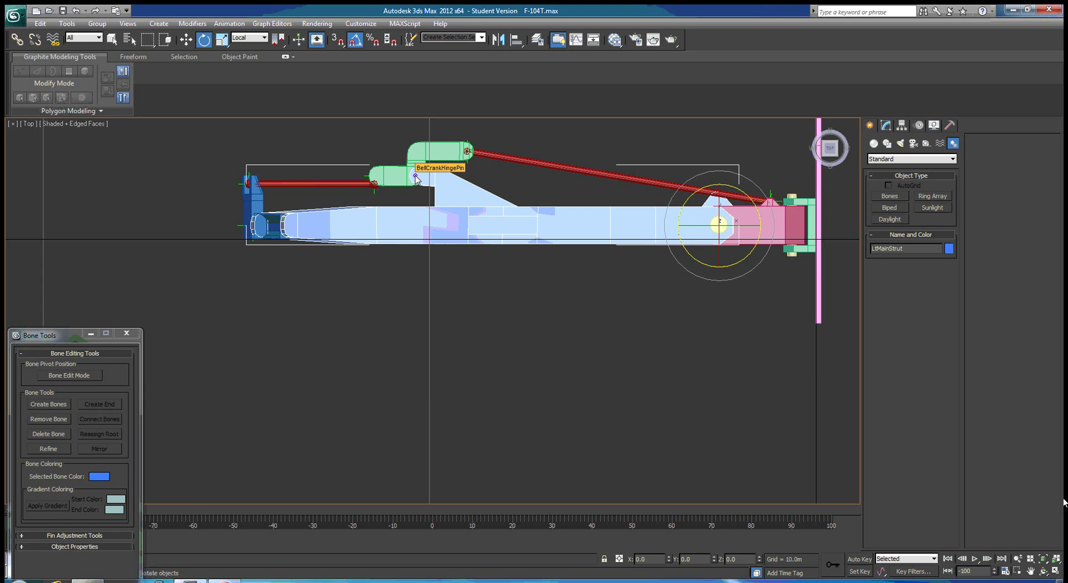
# Create a bone chain from the hinge pin through the upper bell-crank pivot to the pink tail part
pyautogui.click(49, 405)
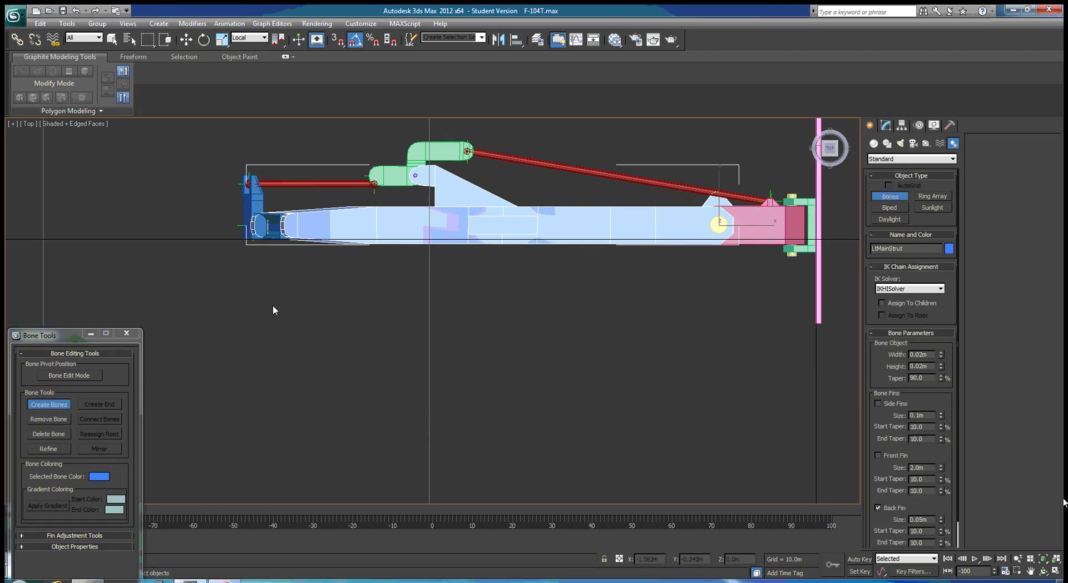
pyautogui.click(416, 177)
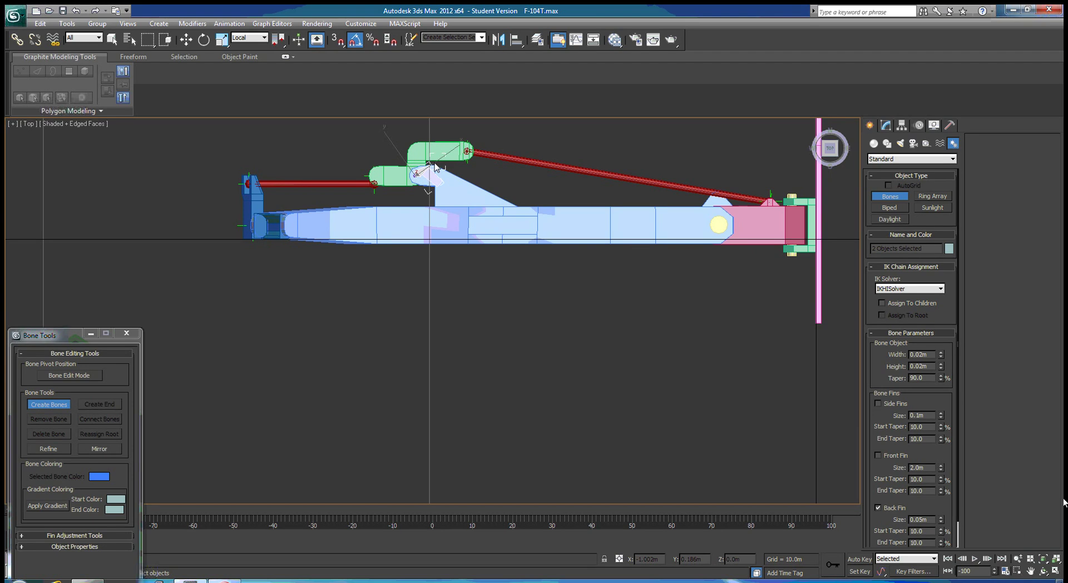
pyautogui.click(468, 151)
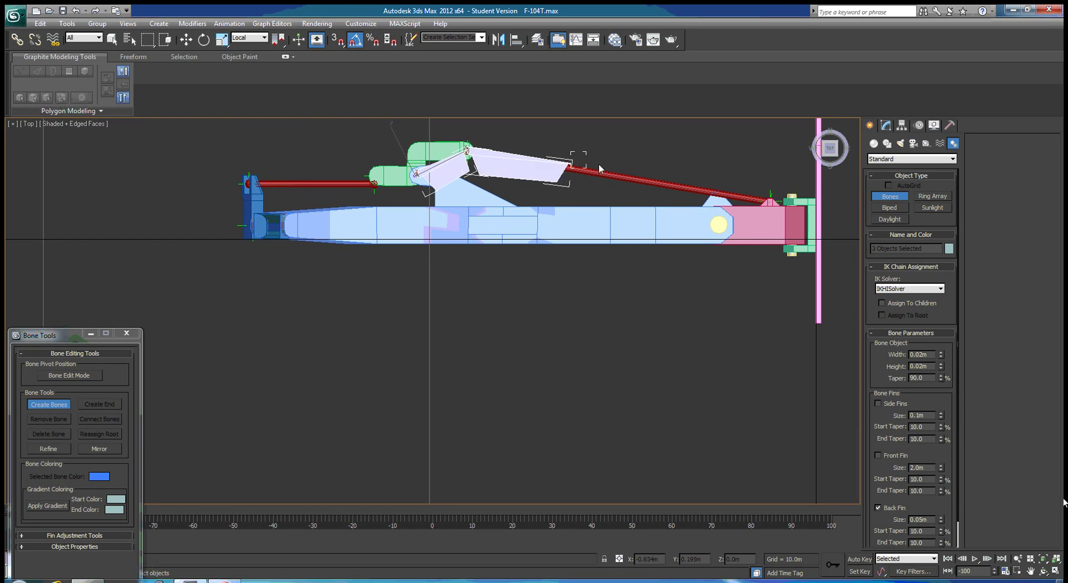
pyautogui.click(771, 204)
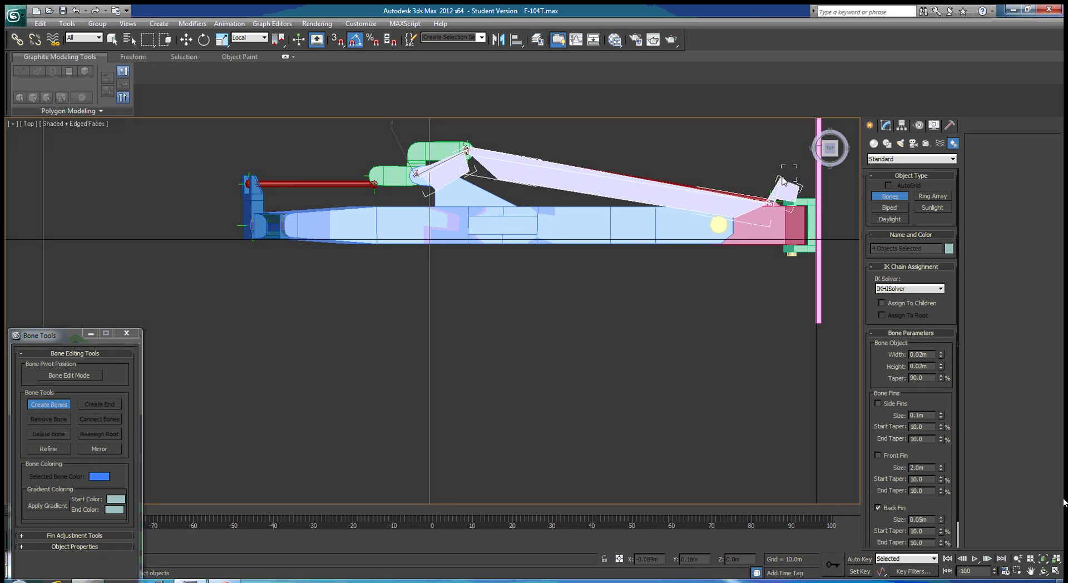
pyautogui.rightClick(790, 165)
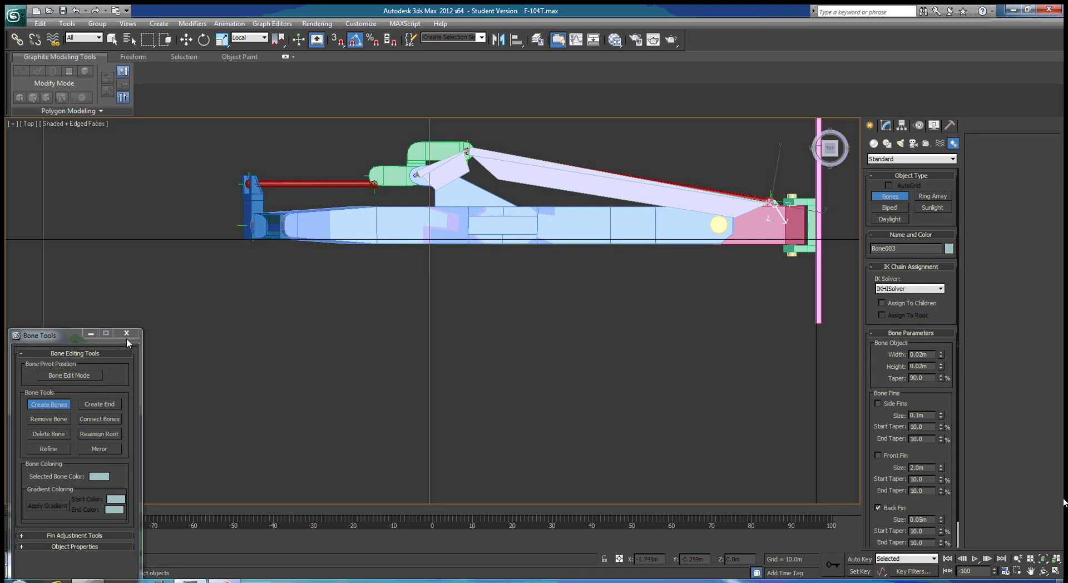
pyautogui.click(62, 408)
pyautogui.press('e')
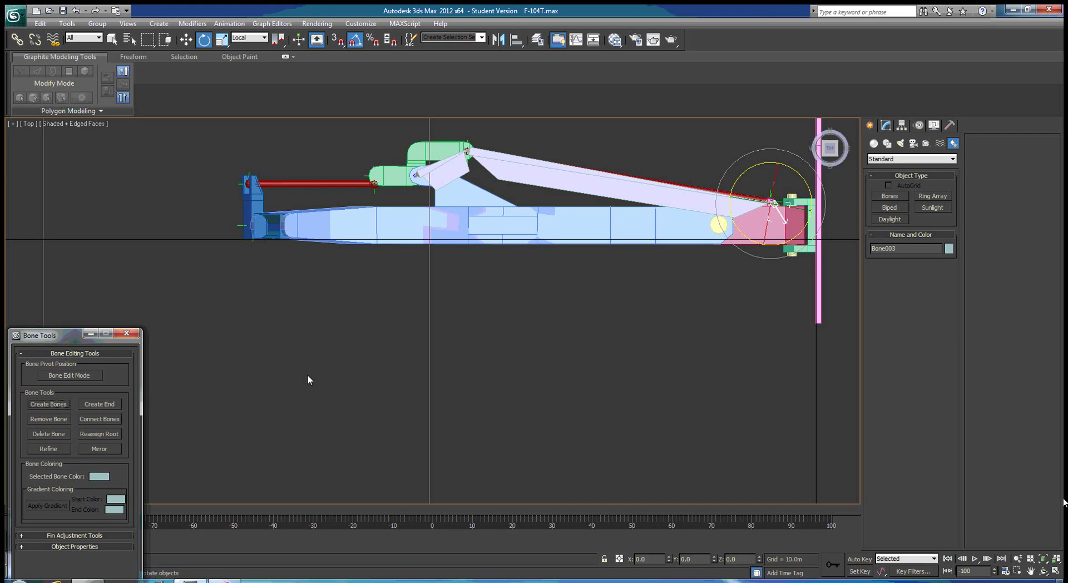
# Align Bone001 pivot-to-pivot with the bell-crank hinge pin in X, Y and Z position
pyautogui.keyDown('alt'); pyautogui.moveTo(322, 372); pyautogui.dragTo(478, 374, button='middle'); pyautogui.keyUp('alt')
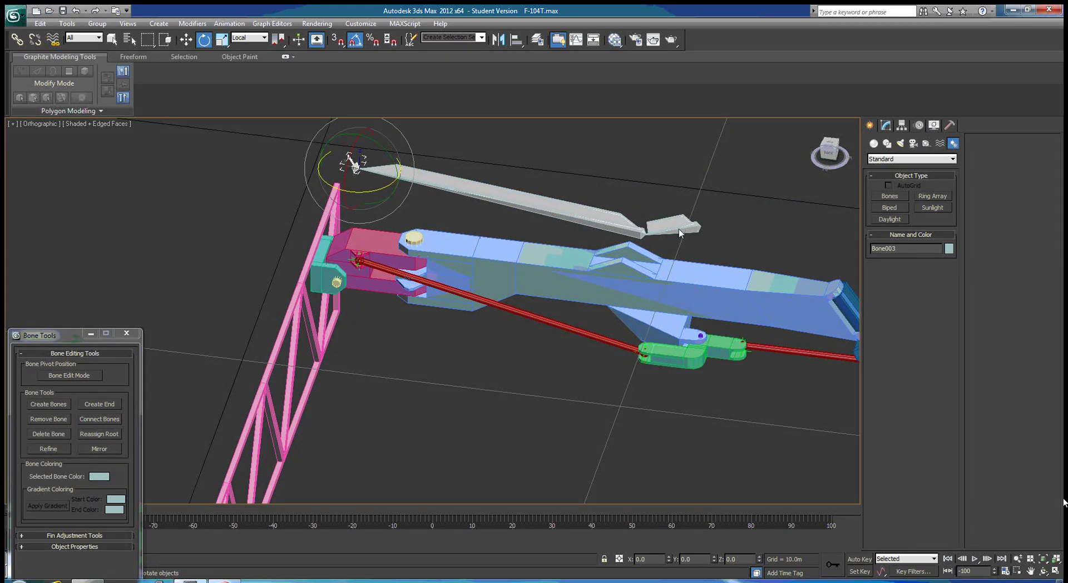
pyautogui.click(112, 39)
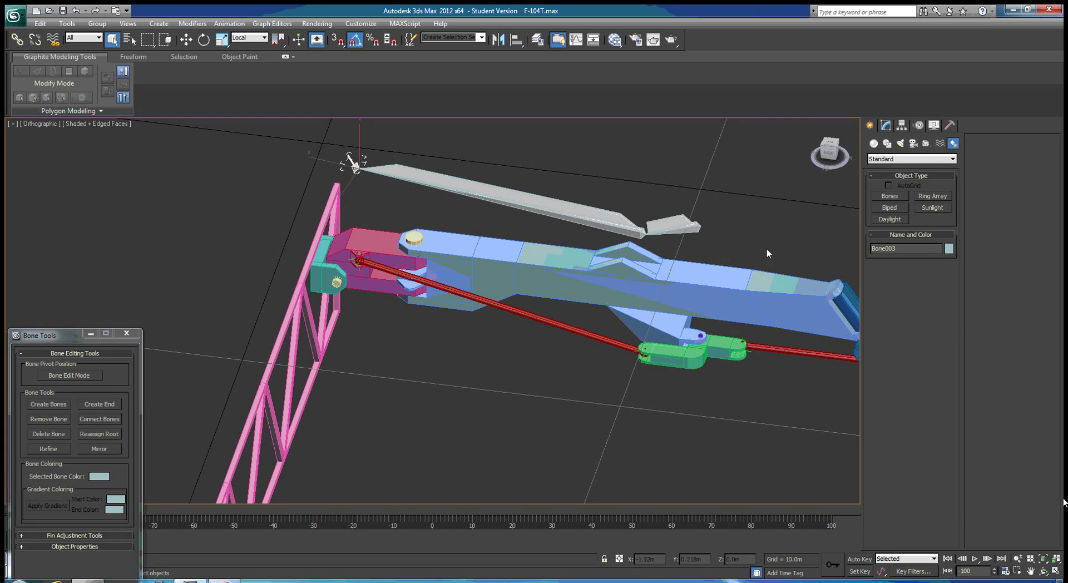
pyautogui.click(695, 228)
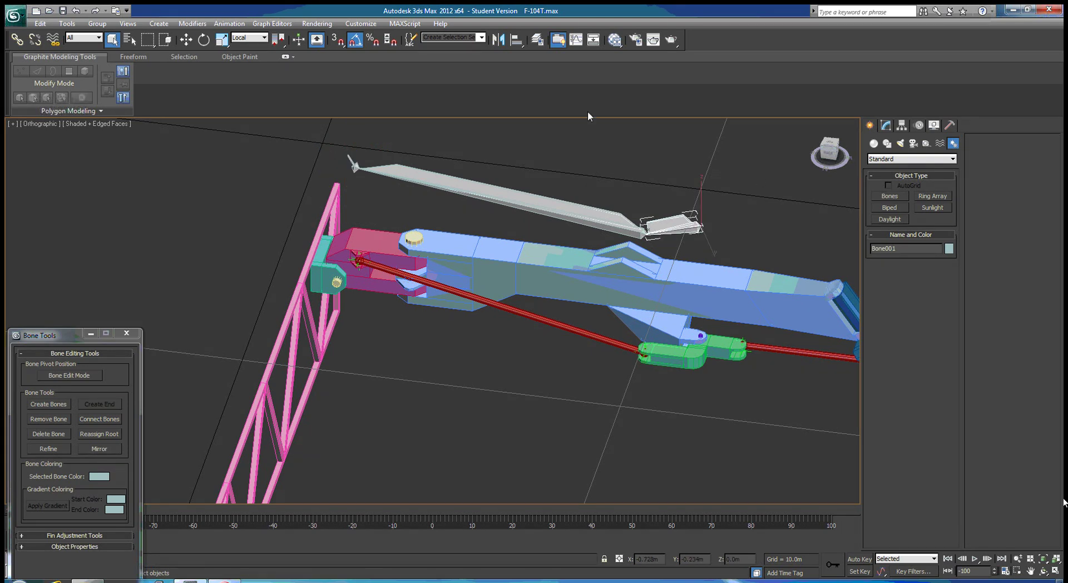
pyautogui.click(518, 40)
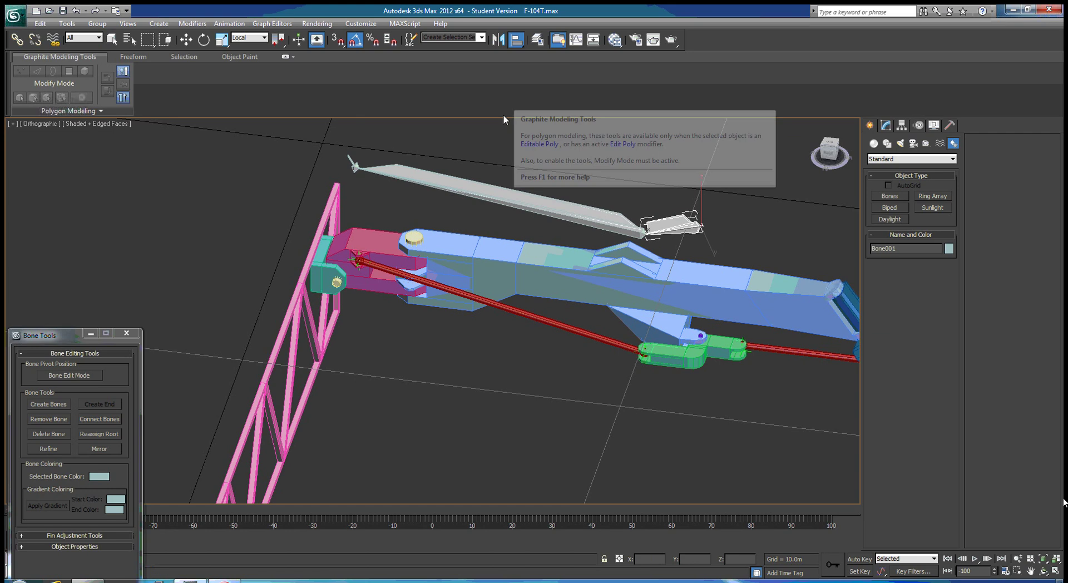
pyautogui.scroll(5, 717, 356)
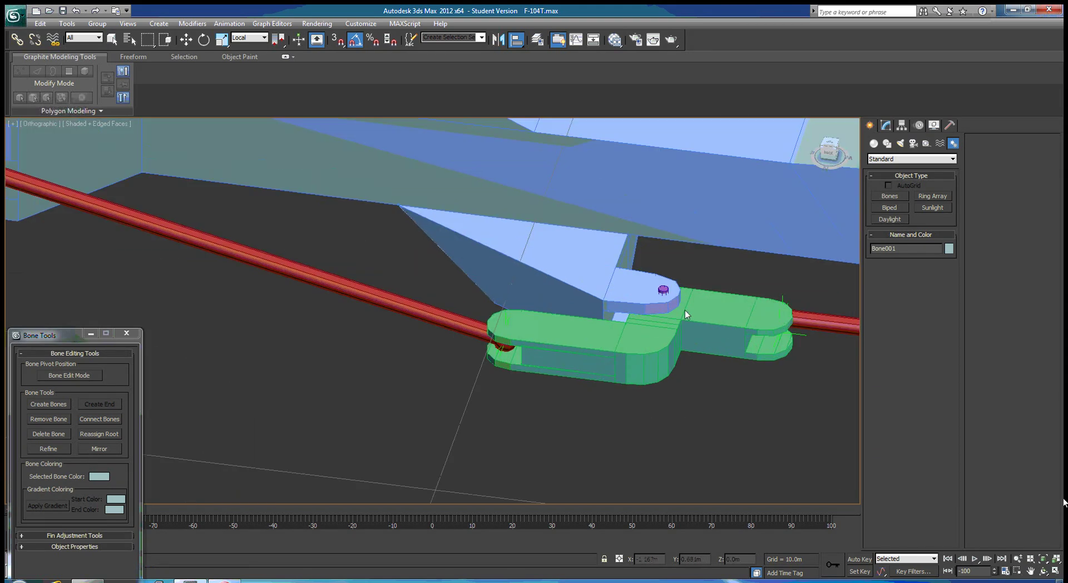
pyautogui.click(663, 290)
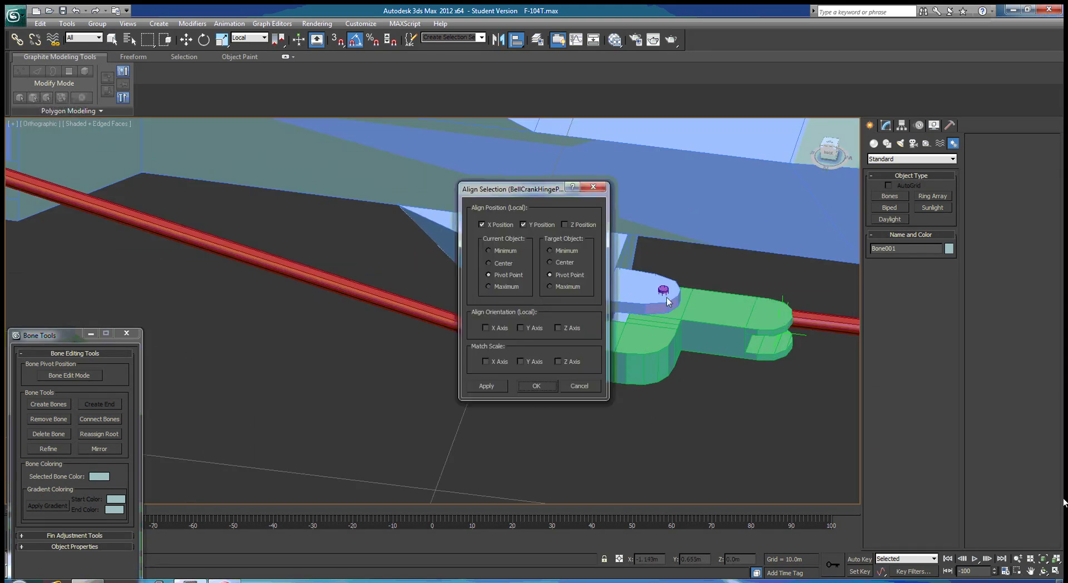
pyautogui.click(564, 225)
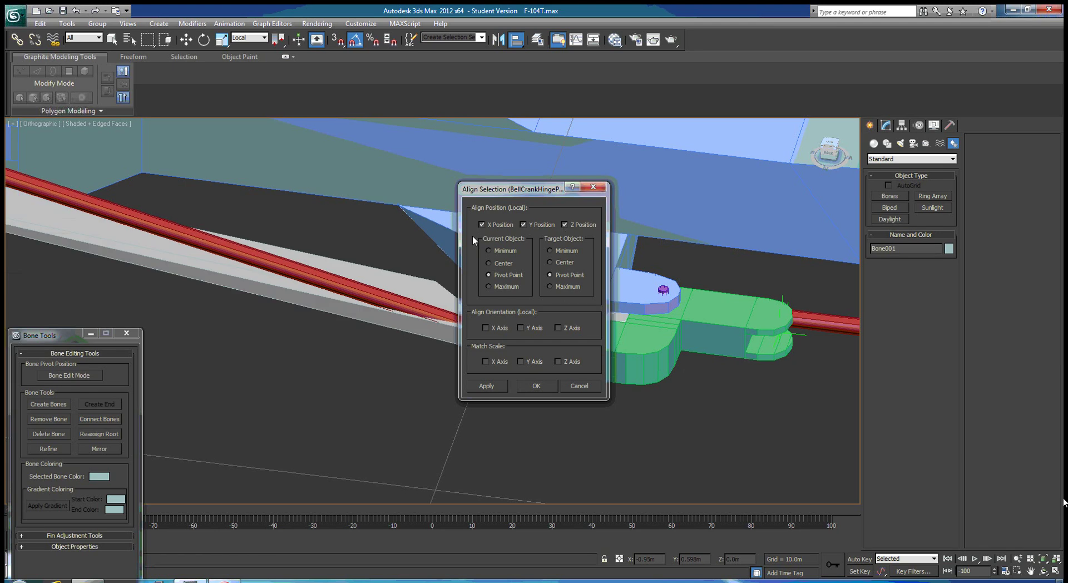
pyautogui.click(538, 386)
pyautogui.scroll(-5, 539, 435)
pyautogui.moveTo(426, 447); pyautogui.dragTo(534, 405, button='middle')
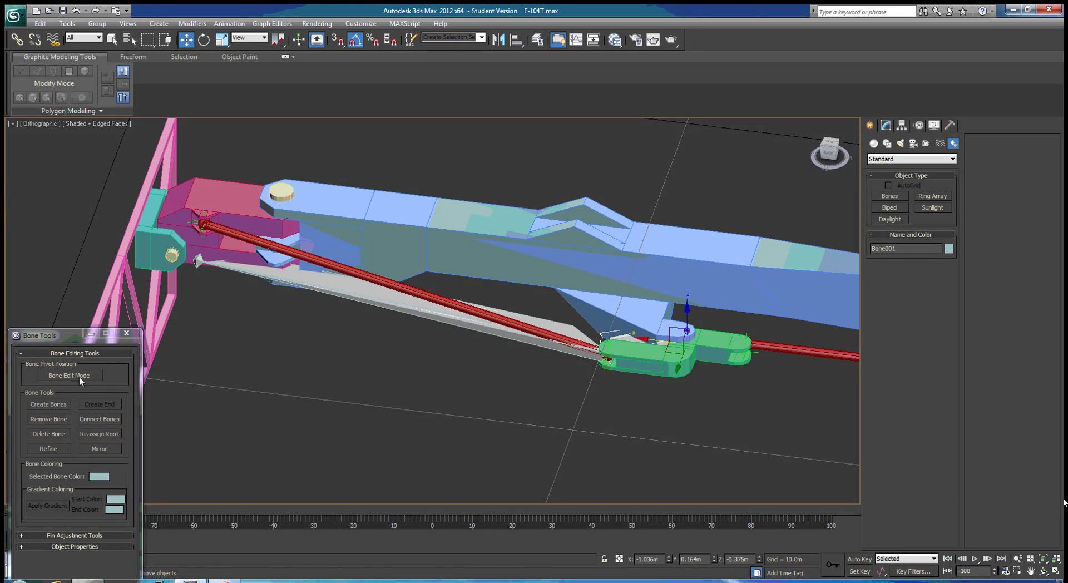
# With Bone Edit Mode on, align Bone002 pivot-to-pivot to Socket001 in X, Y and Z
pyautogui.click(69, 376)
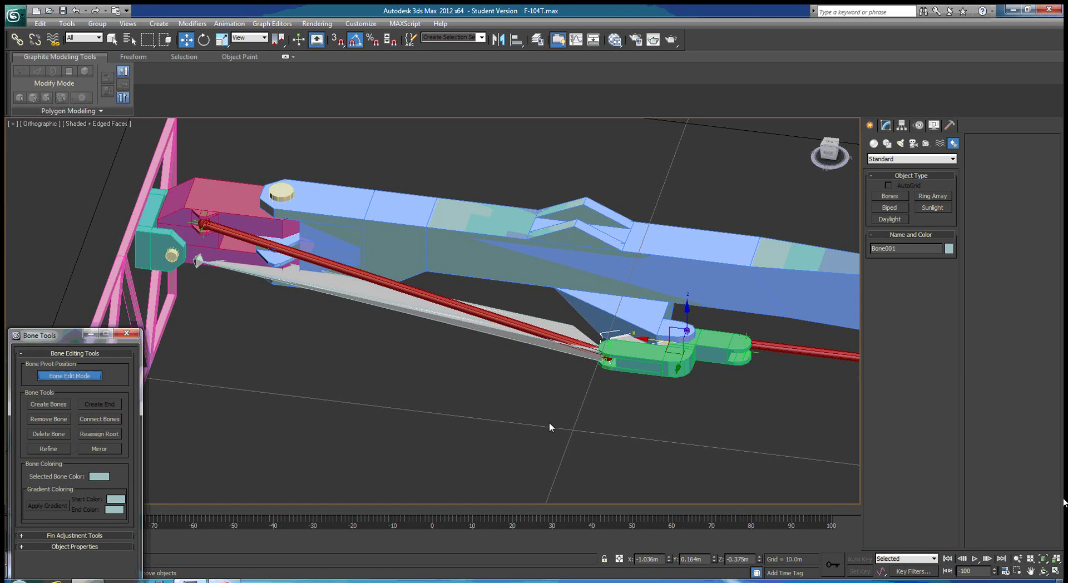
pyautogui.click(568, 332)
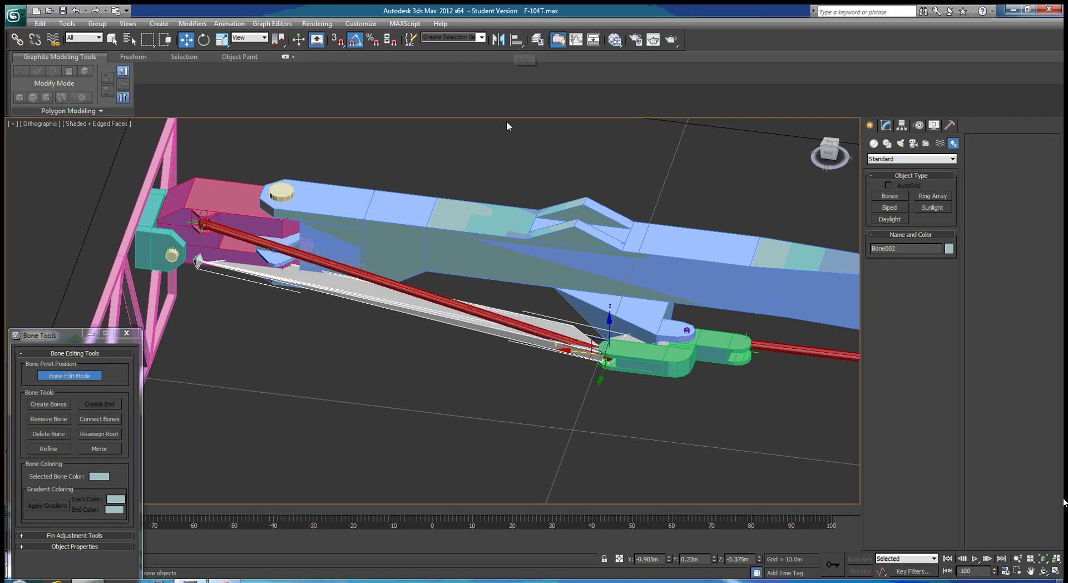
pyautogui.click(518, 45)
pyautogui.scroll(4, 630, 406)
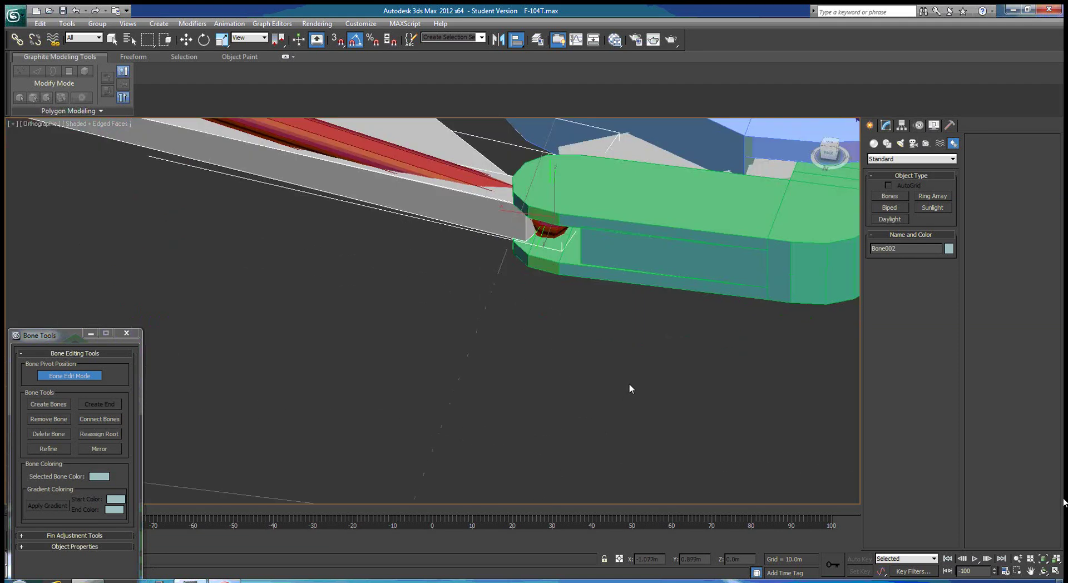
pyautogui.moveTo(631, 398); pyautogui.dragTo(575, 420, button='middle')
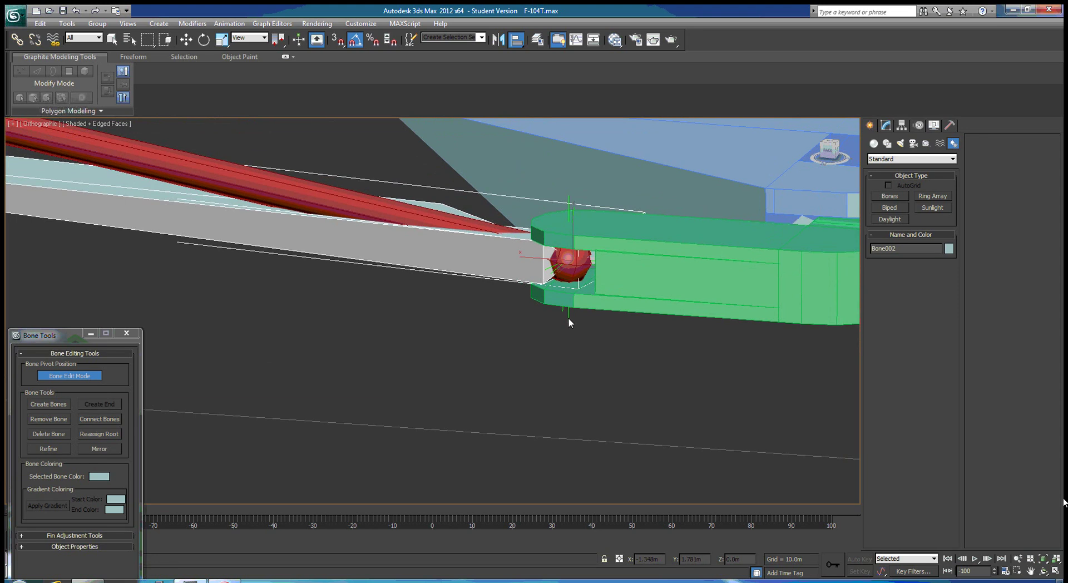
pyautogui.click(569, 319)
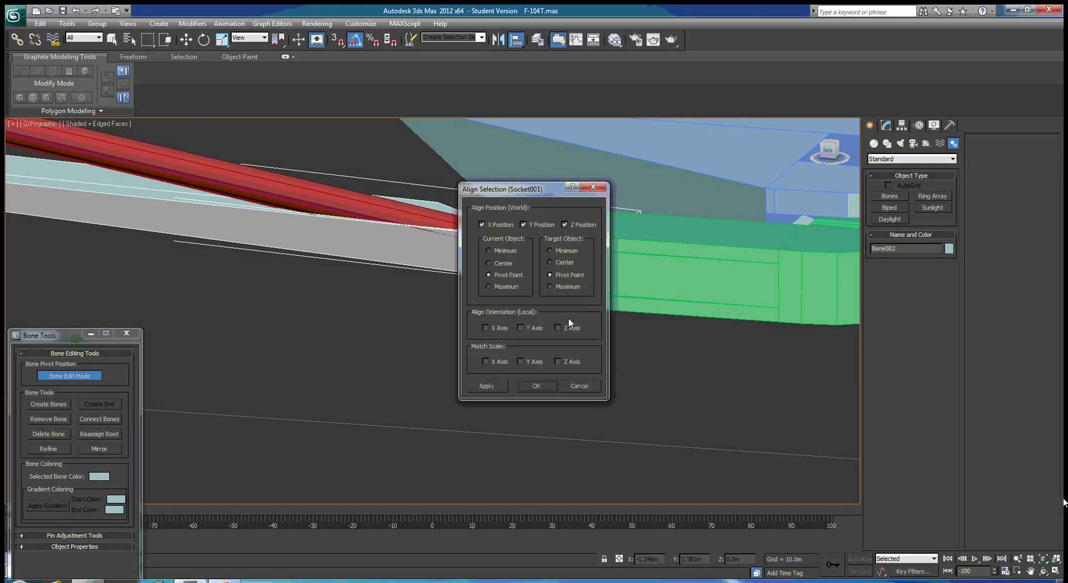
pyautogui.click(535, 386)
pyautogui.scroll(-5, 455, 351)
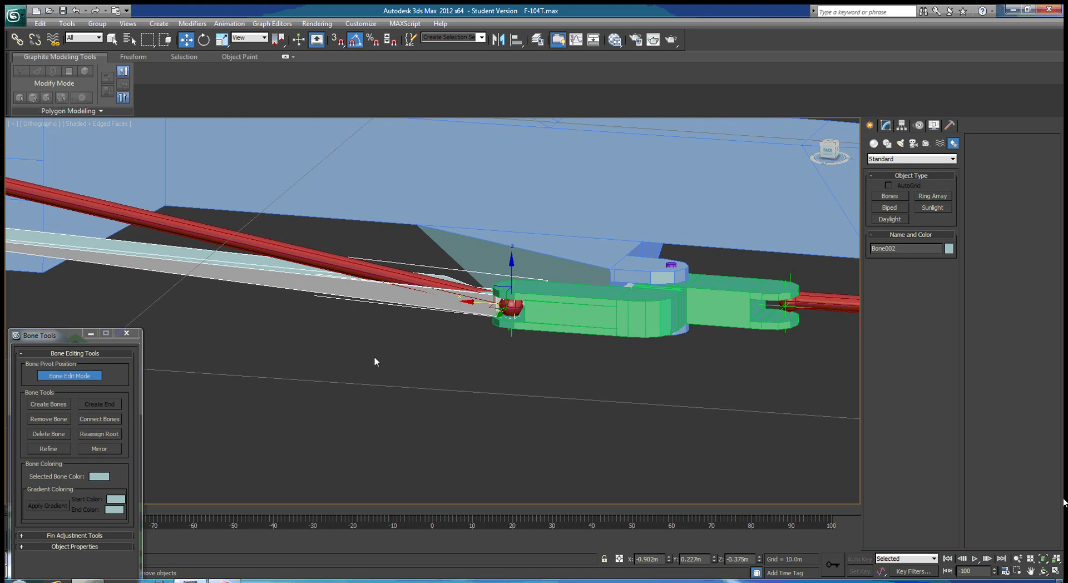
pyautogui.scroll(-2, 376, 359)
pyautogui.keyDown('alt'); pyautogui.moveTo(317, 372); pyautogui.dragTo(466, 331, button='middle'); pyautogui.keyUp('alt')
pyautogui.scroll(2, 435, 329)
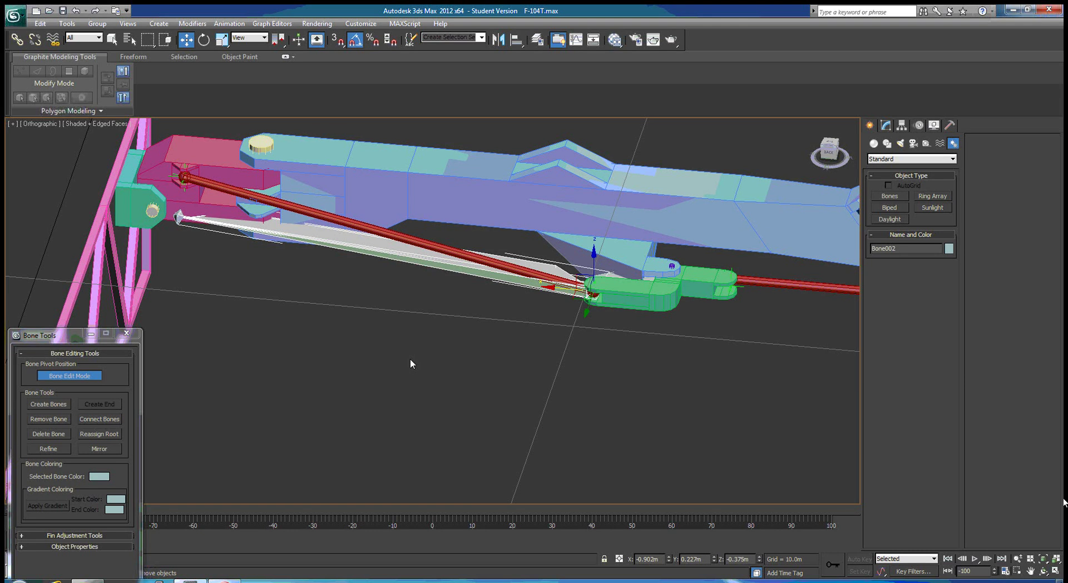
pyautogui.moveTo(232, 312); pyautogui.dragTo(369, 328, button='middle')
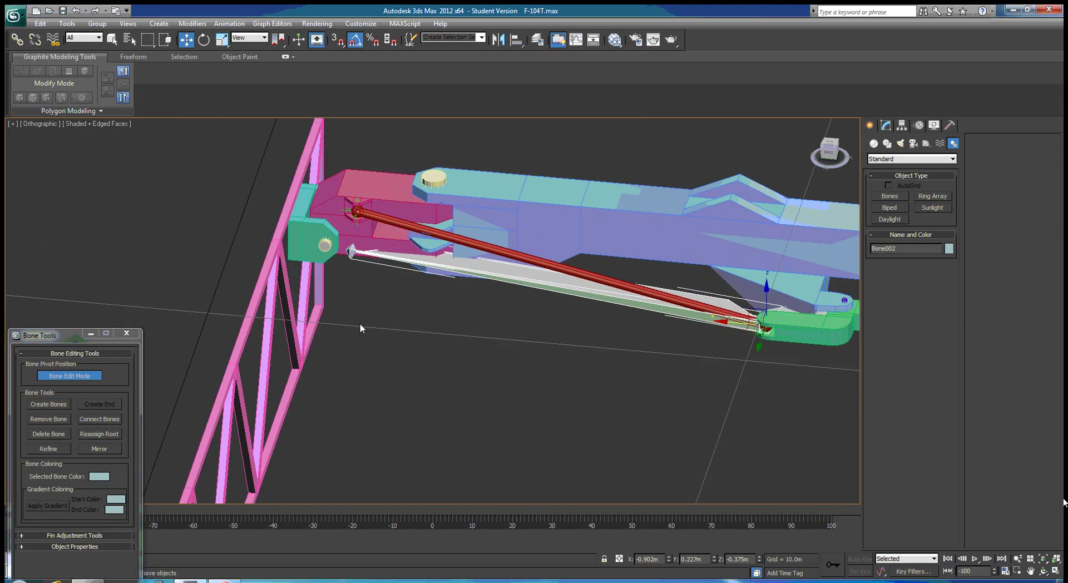
# Select Bone003 and frame the pink tail mount in the Top view
pyautogui.click(350, 252)
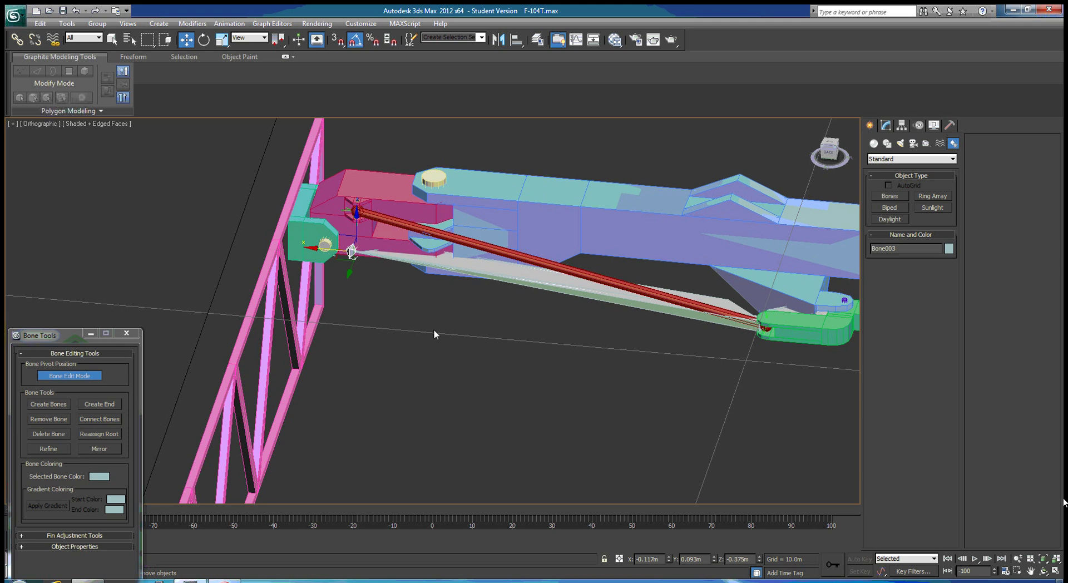
pyautogui.press('t')
pyautogui.press('z')
pyautogui.scroll(-5, 445, 317)
pyautogui.scroll(3, 390, 334)
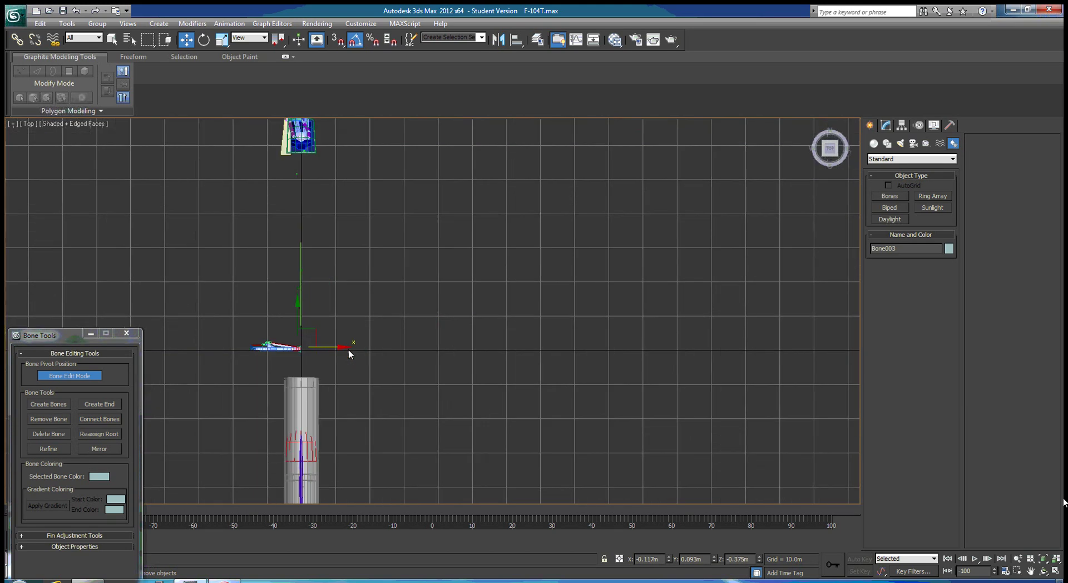
pyautogui.scroll(10, 328, 364)
pyautogui.moveTo(329, 362); pyautogui.dragTo(439, 202, button='middle')
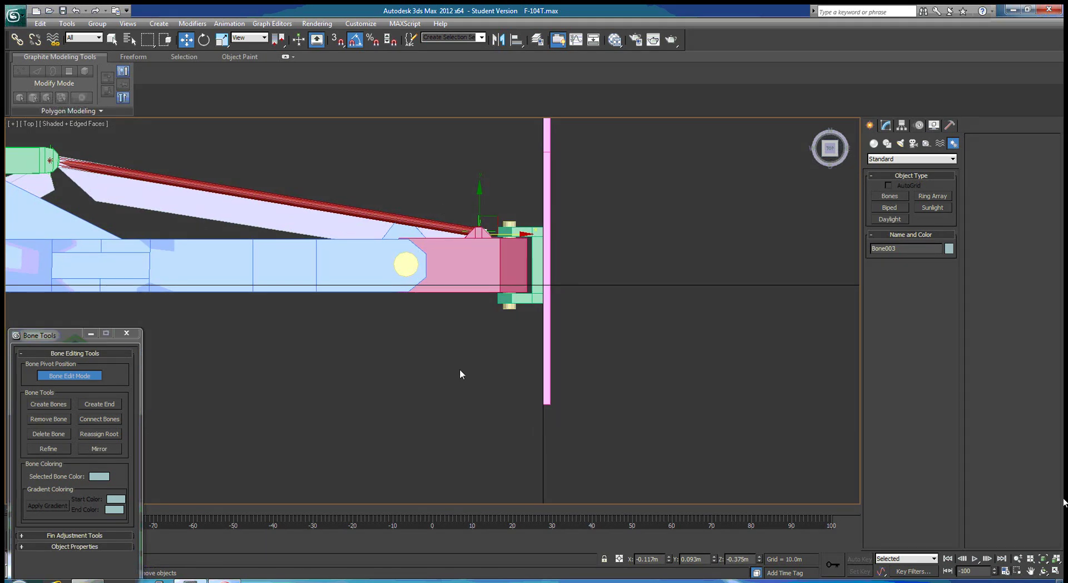
# Align Bone003 pivot to pivot with Socket003 in X and Y only, leaving Z unmatched
pyautogui.click(519, 44)
pyautogui.scroll(2, 453, 203)
pyautogui.scroll(4, 481, 221)
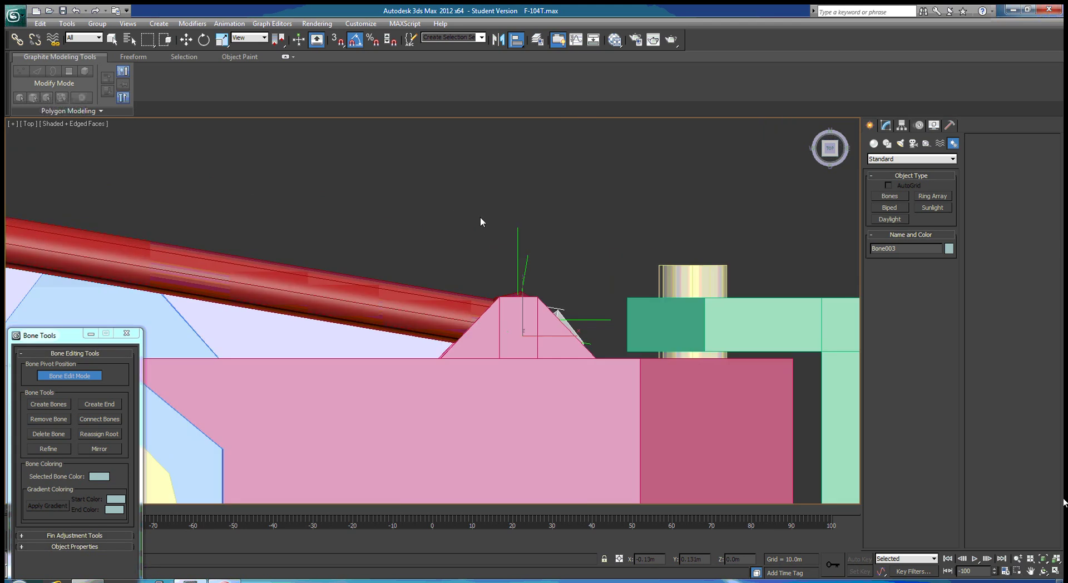
pyautogui.click(517, 245)
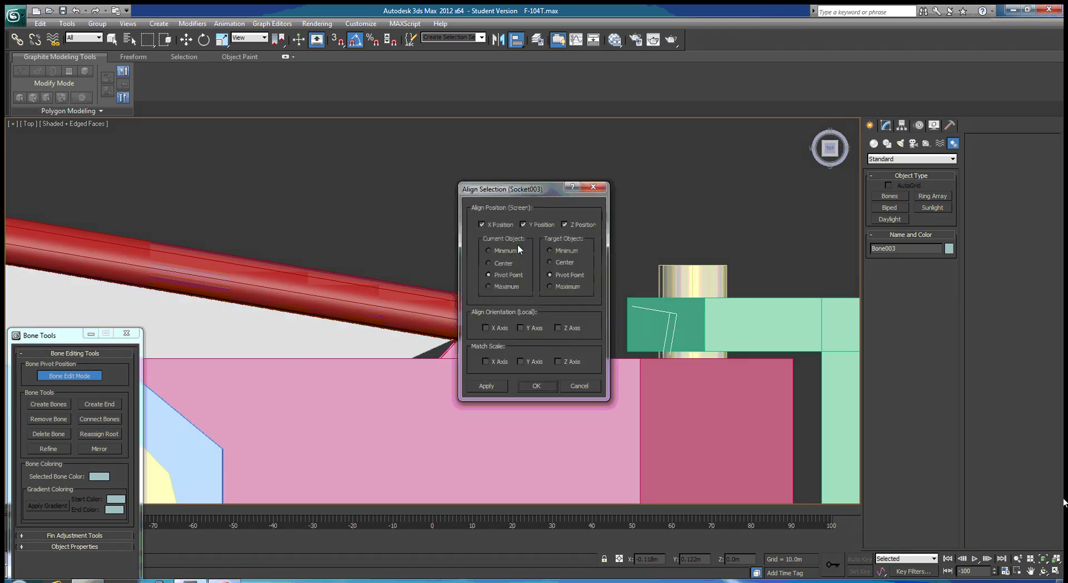
pyautogui.click(565, 225)
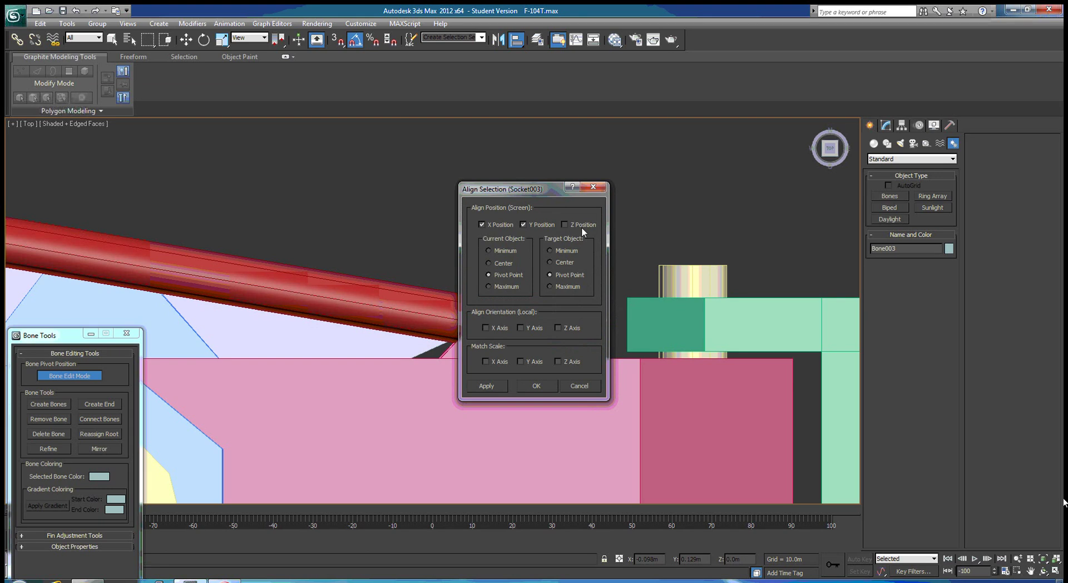
pyautogui.click(536, 386)
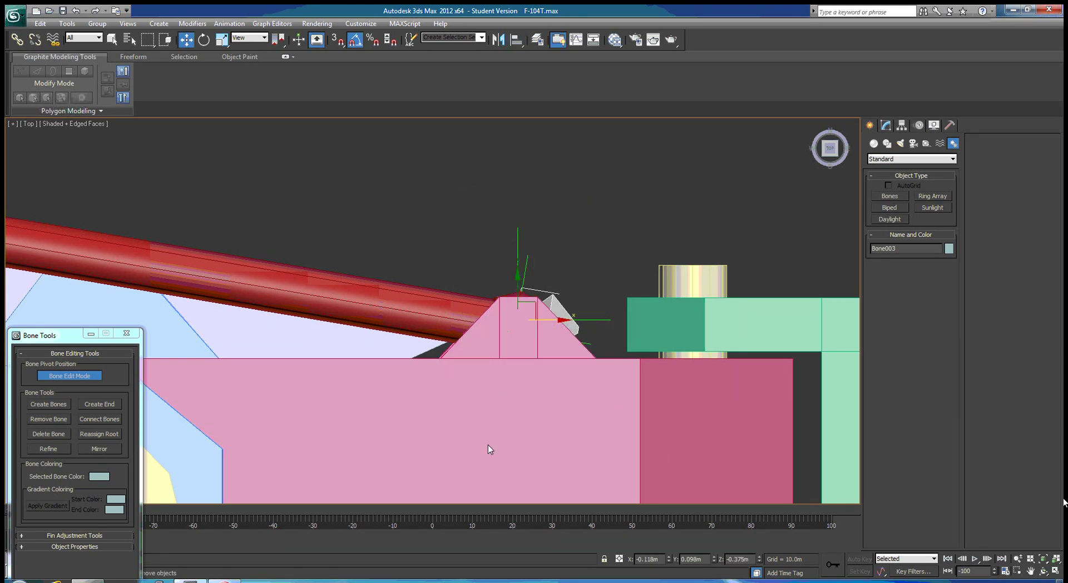
pyautogui.keyDown('alt'); pyautogui.moveTo(469, 455); pyautogui.dragTo(651, 384, button='middle'); pyautogui.keyUp('alt')
pyautogui.scroll(-6, 649, 383)
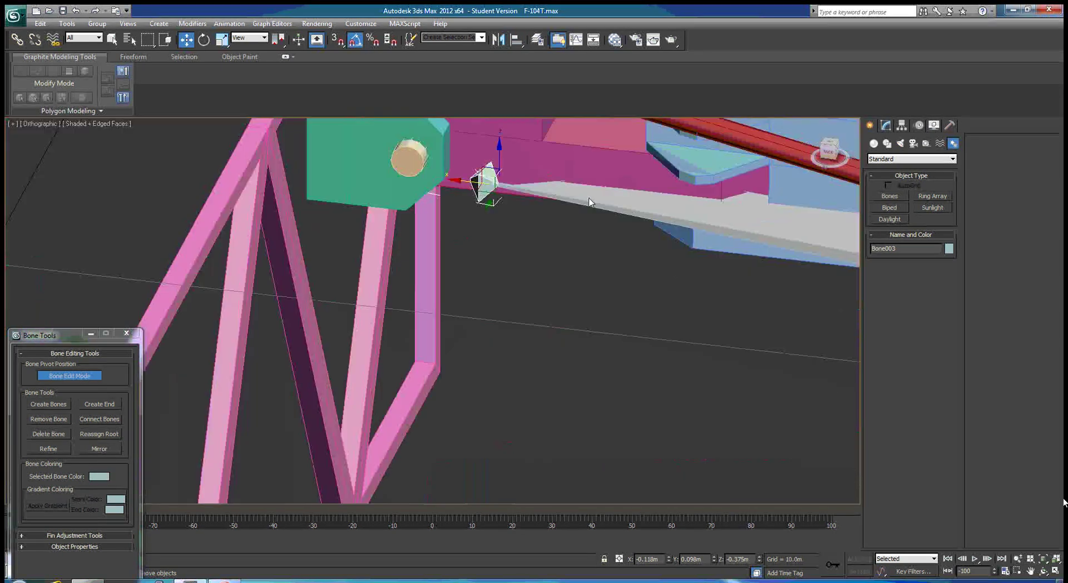
pyautogui.scroll(-2, 703, 356)
pyautogui.scroll(-3, 512, 336)
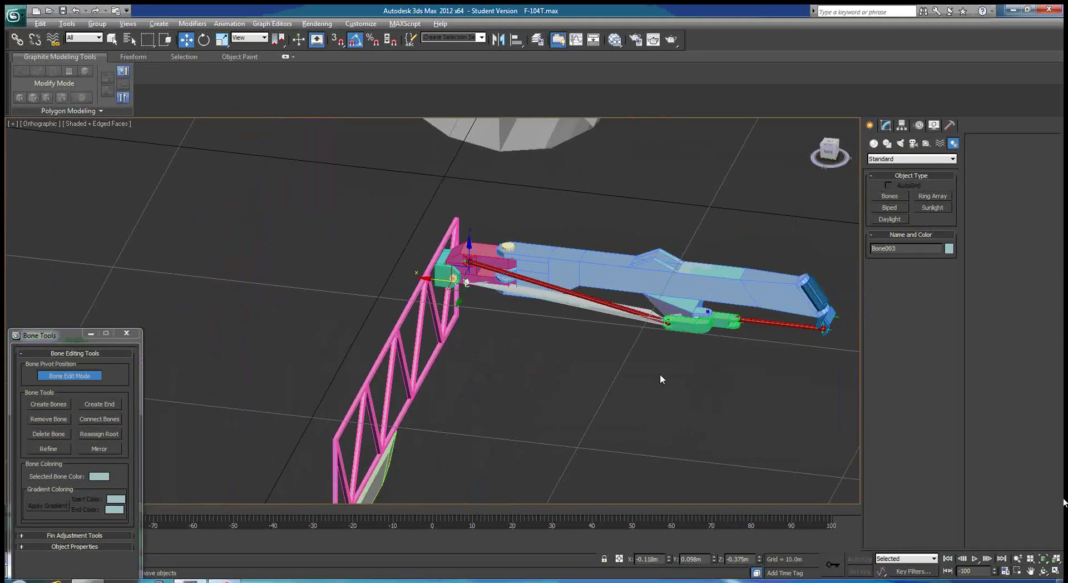
pyautogui.press('alt')
pyautogui.keyDown('alt'); pyautogui.moveTo(634, 385); pyautogui.dragTo(517, 418, button='middle'); pyautogui.keyUp('alt')
pyautogui.scroll(6, 576, 361)
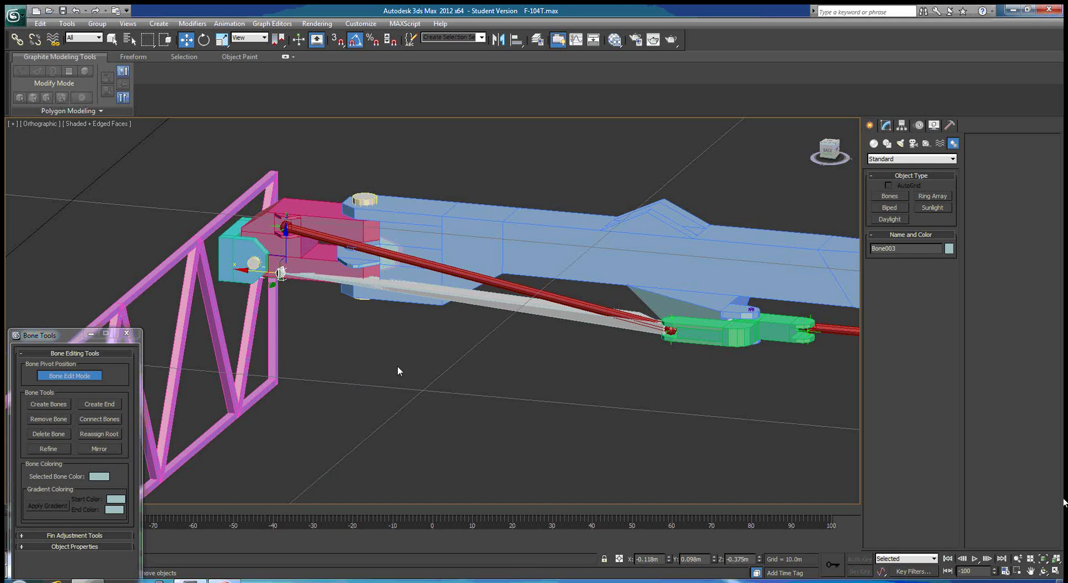
pyautogui.keyDown('alt'); pyautogui.moveTo(465, 349); pyautogui.dragTo(434, 353, button='middle'); pyautogui.keyUp('alt')
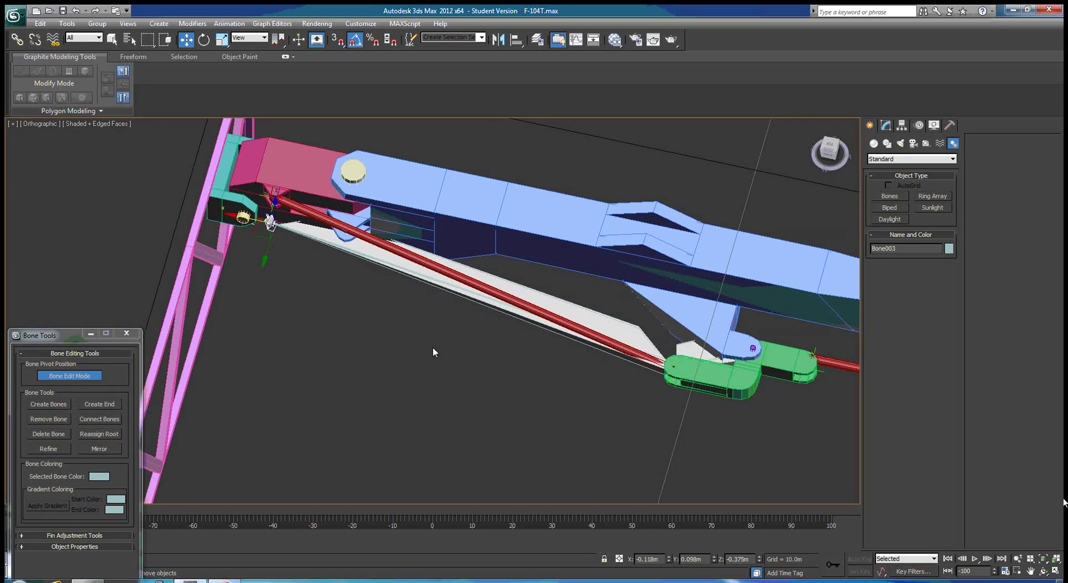
# Turn off Bone Edit Mode and dismiss the Animation menu and ribbon popup
pyautogui.click(100, 376)
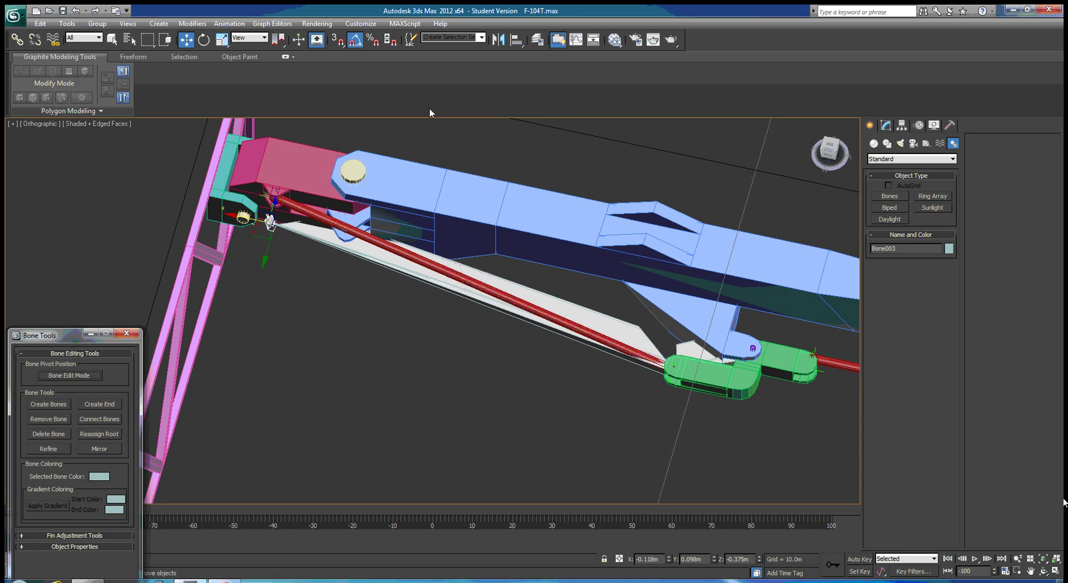
pyautogui.click(229, 23)
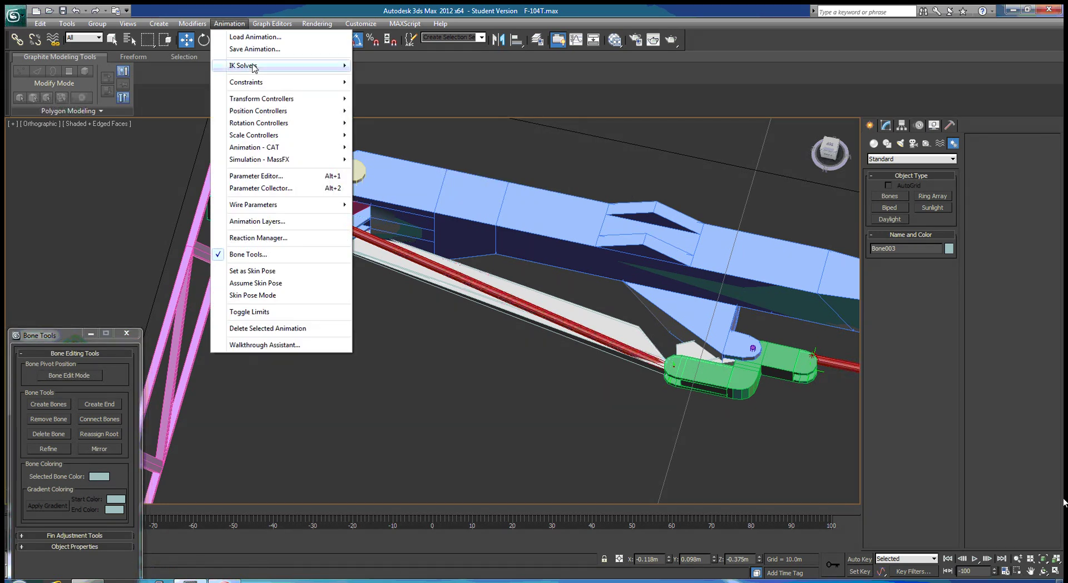
pyautogui.moveTo(306, 70)
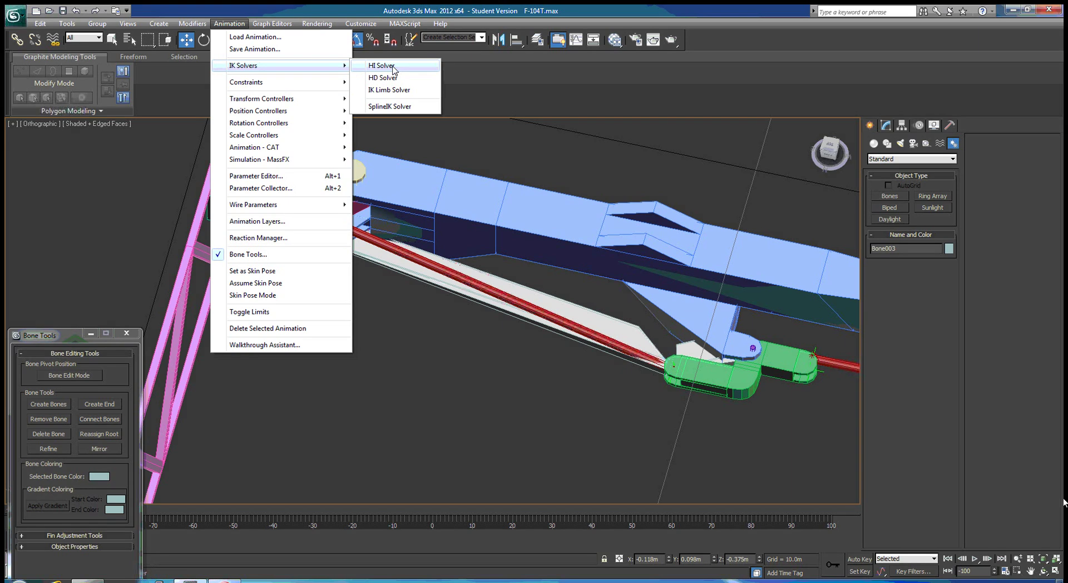
pyautogui.rightClick(581, 105)
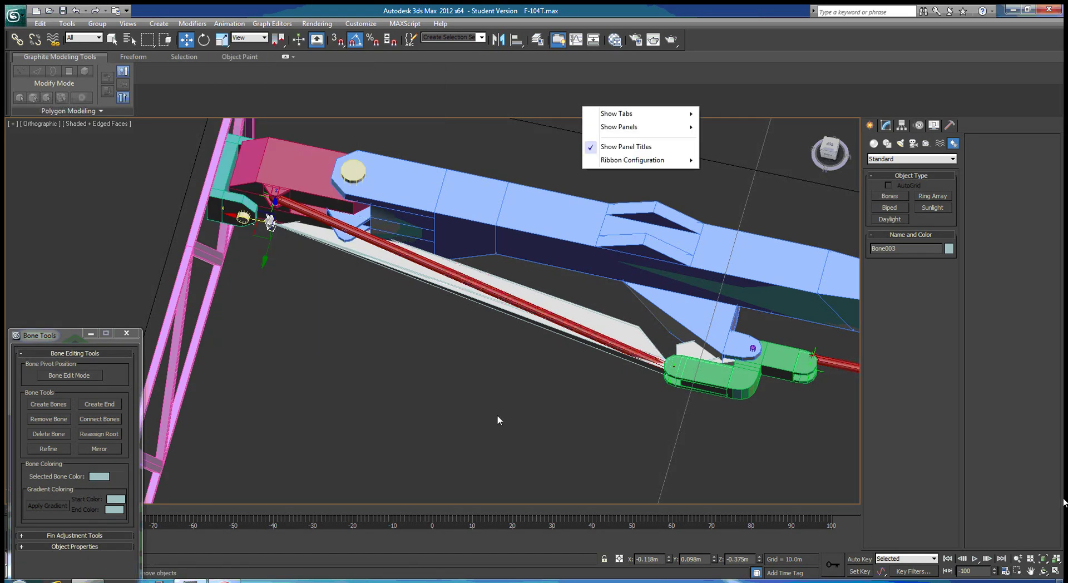
pyautogui.click(690, 349)
# Create an HI Solver IK chain starting at Bone001 and ending at Bone003
pyautogui.click(685, 355)
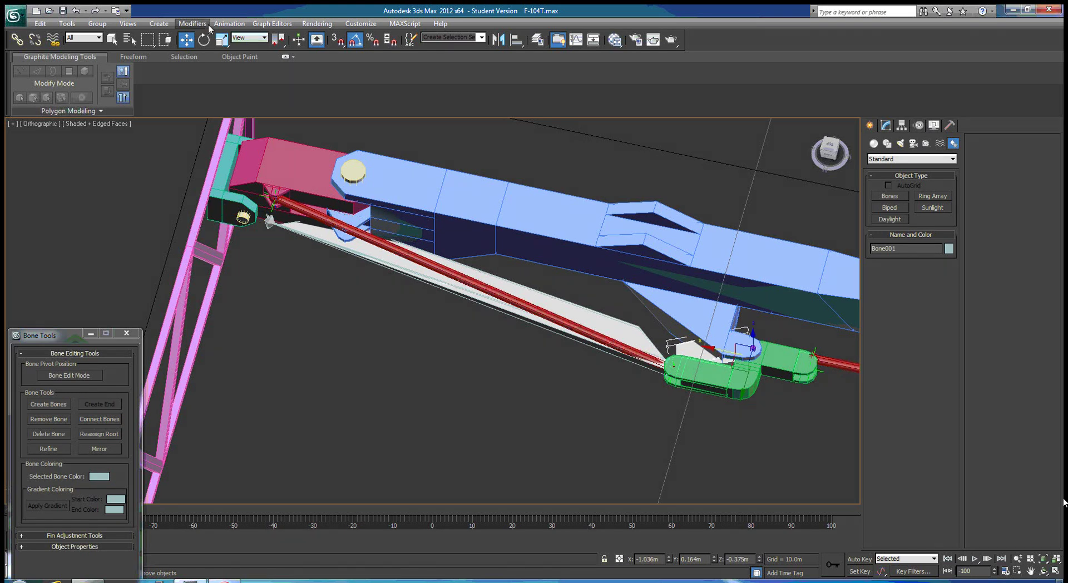
pyautogui.click(228, 24)
pyautogui.moveTo(278, 67)
pyautogui.click(377, 66)
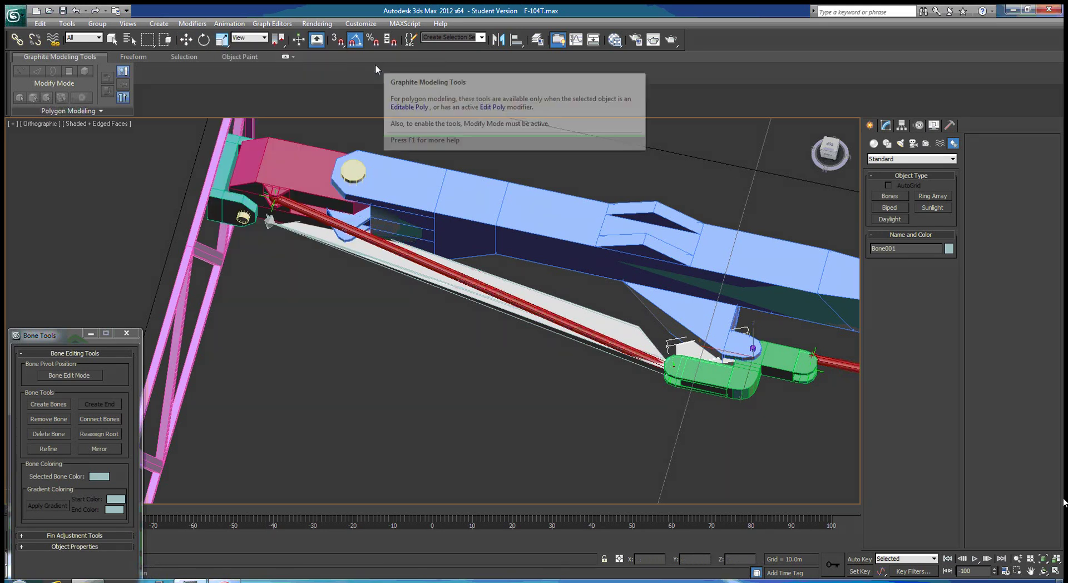
pyautogui.click(268, 226)
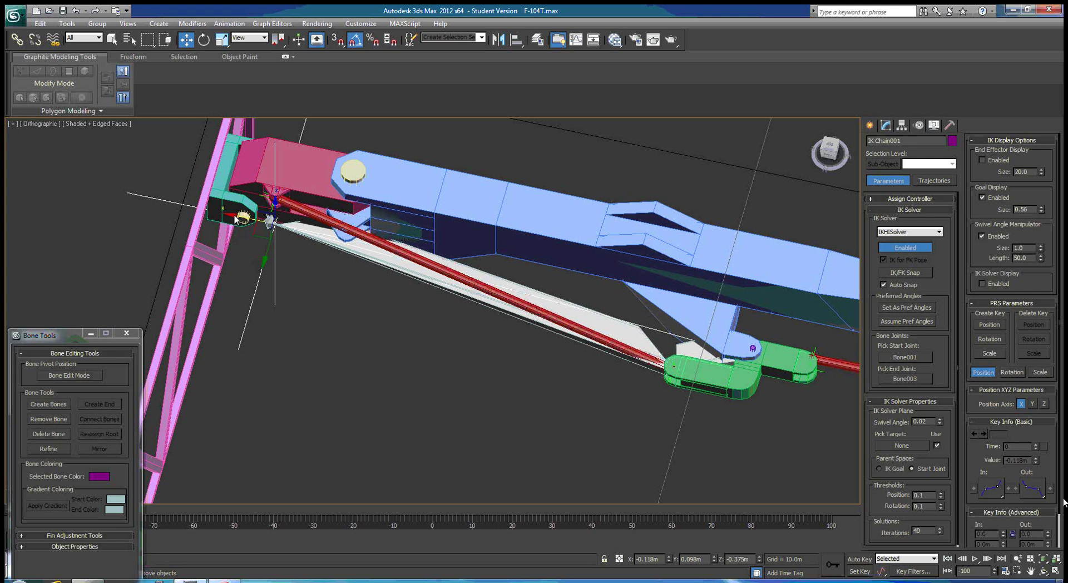
# Set IK Chain001's Position and Rotation thresholds to 0.0, dragging the goal before and after to test
pyautogui.moveTo(236, 219); pyautogui.dragTo(256, 227)
pyautogui.click(941, 498)
pyautogui.click(941, 507)
pyautogui.moveTo(249, 221); pyautogui.dragTo(263, 341)
# Link Bone001 to the blue strut, the bellcrank to its parent, and the lower control rod to the white strut
pyautogui.click(16, 43)
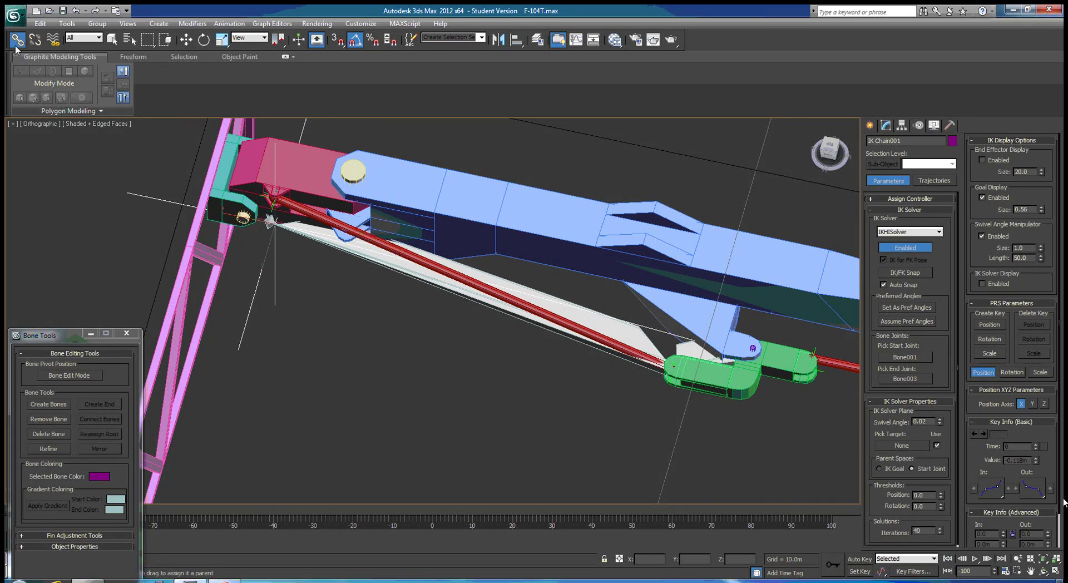
pyautogui.click(689, 353)
pyautogui.moveTo(690, 354); pyautogui.dragTo(710, 260)
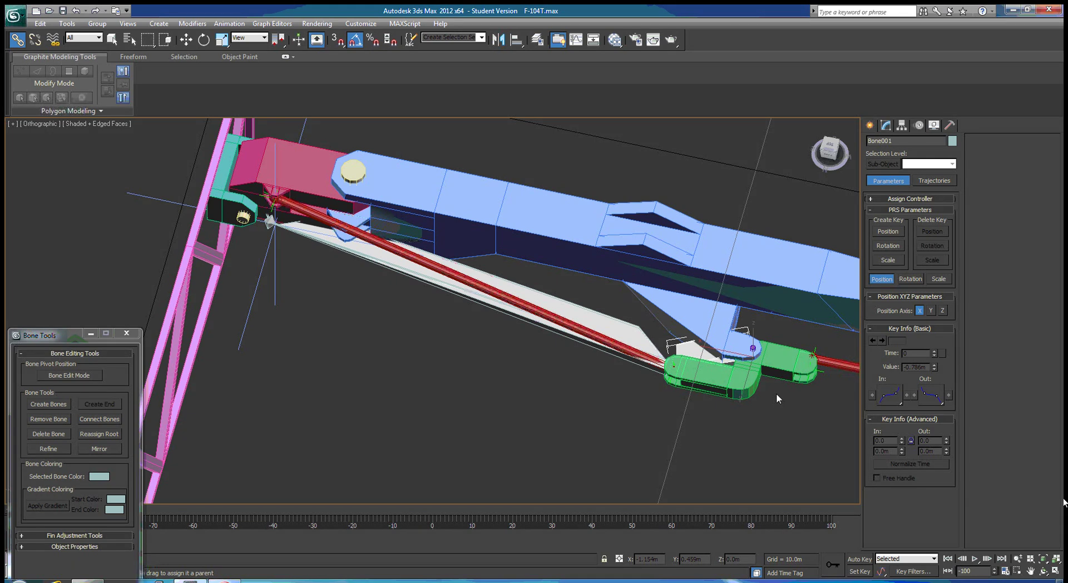
pyautogui.click(716, 375)
pyautogui.moveTo(709, 381); pyautogui.dragTo(690, 356)
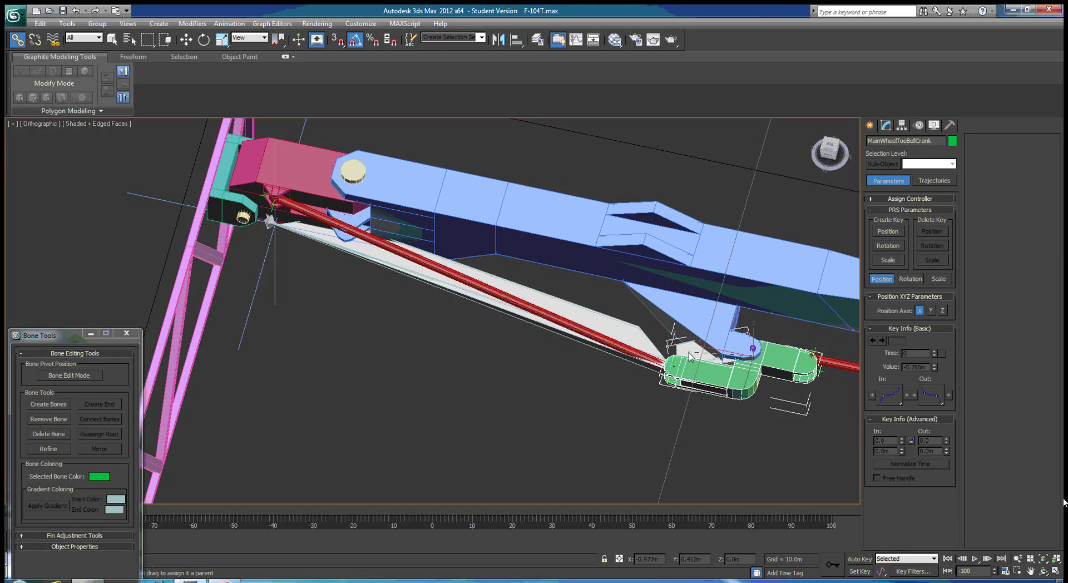
pyautogui.click(409, 257)
pyautogui.moveTo(409, 257); pyautogui.dragTo(406, 272)
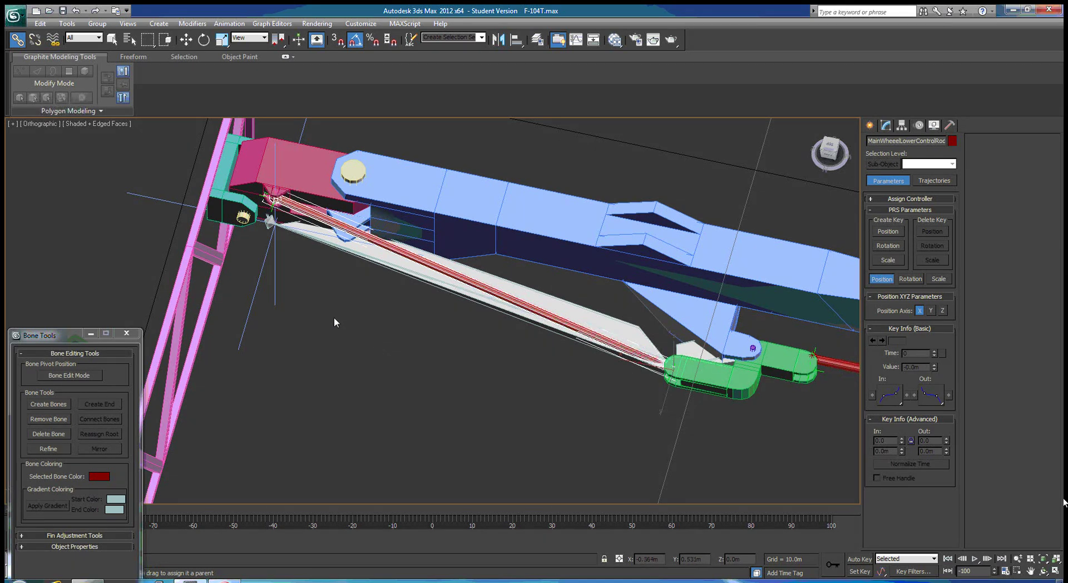
# Return to Select Object and close the Bone Tools panel
pyautogui.click(111, 39)
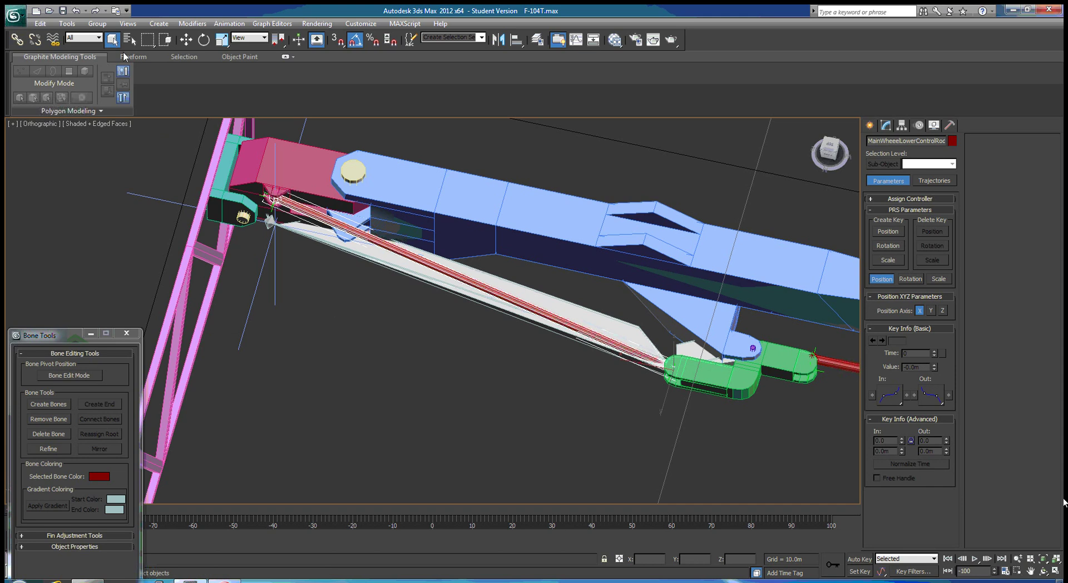
pyautogui.click(127, 333)
pyautogui.keyDown('alt'); pyautogui.moveTo(461, 411); pyautogui.dragTo(476, 449, button='middle'); pyautogui.keyUp('alt')
# Swing LtMainStrut down with local rotation, then orbit and zoom to inspect the linked rods and bones
pyautogui.scroll(-5, 561, 396)
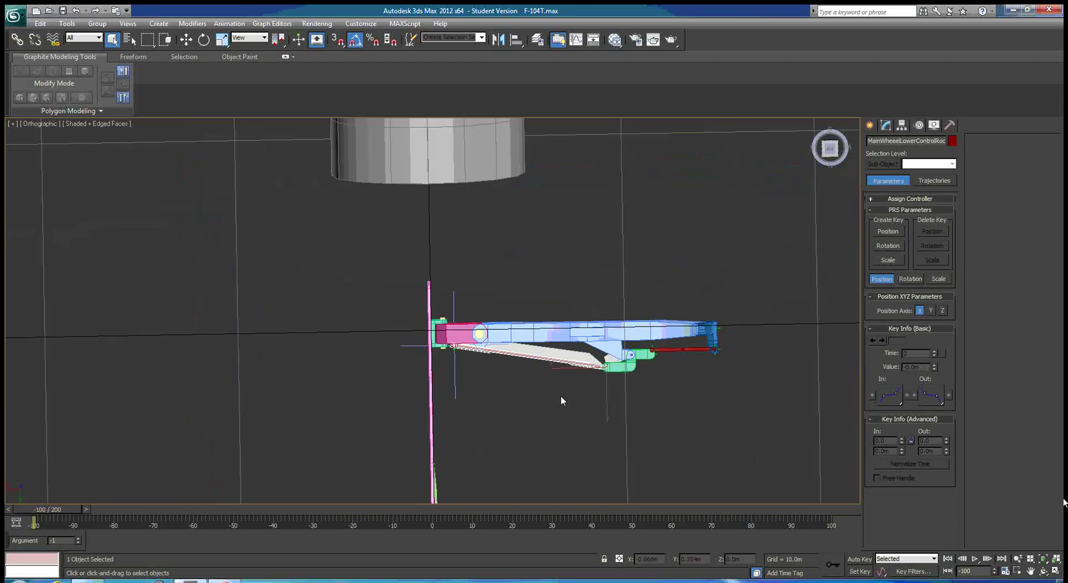
pyautogui.moveTo(551, 427); pyautogui.dragTo(582, 259, button='middle')
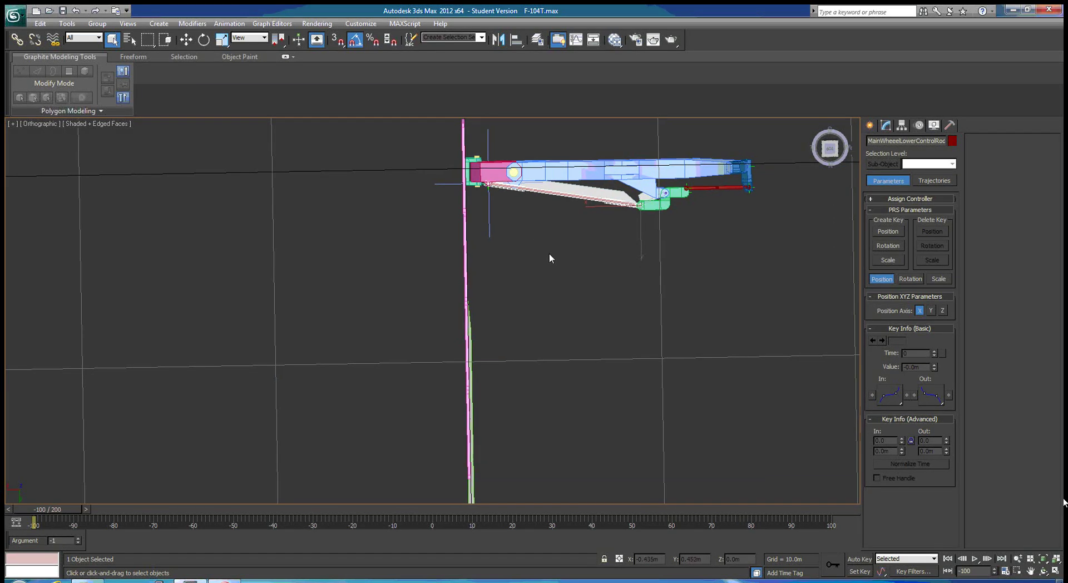
pyautogui.click(569, 175)
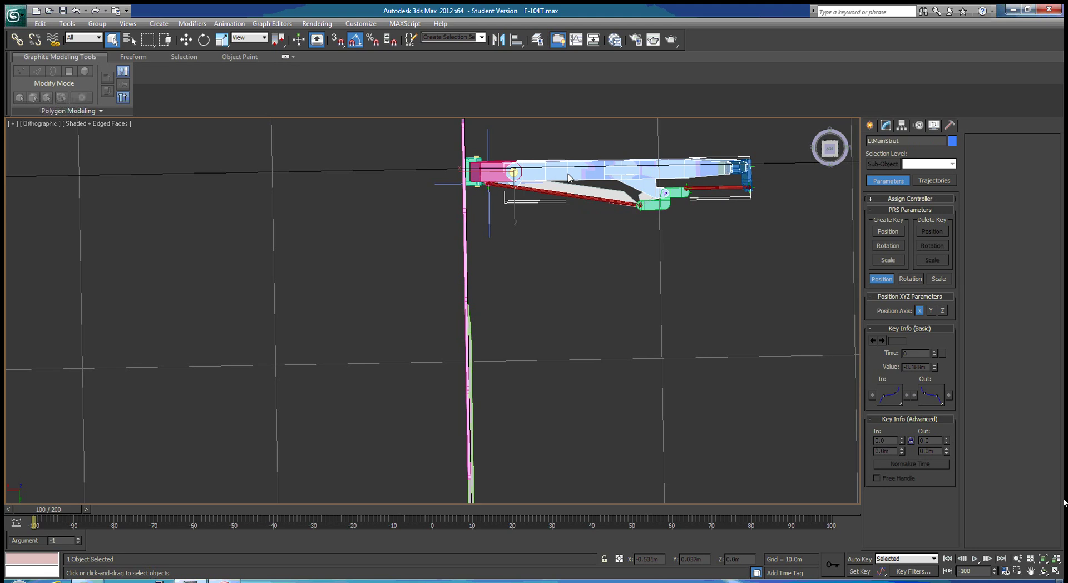
pyautogui.press('e')
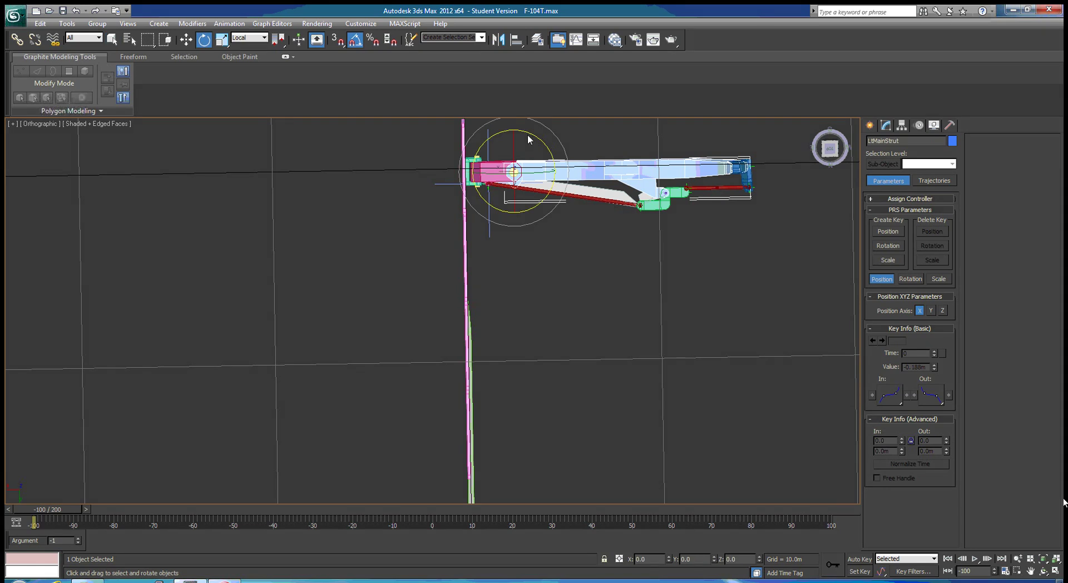
pyautogui.moveTo(536, 142); pyautogui.dragTo(565, 323)
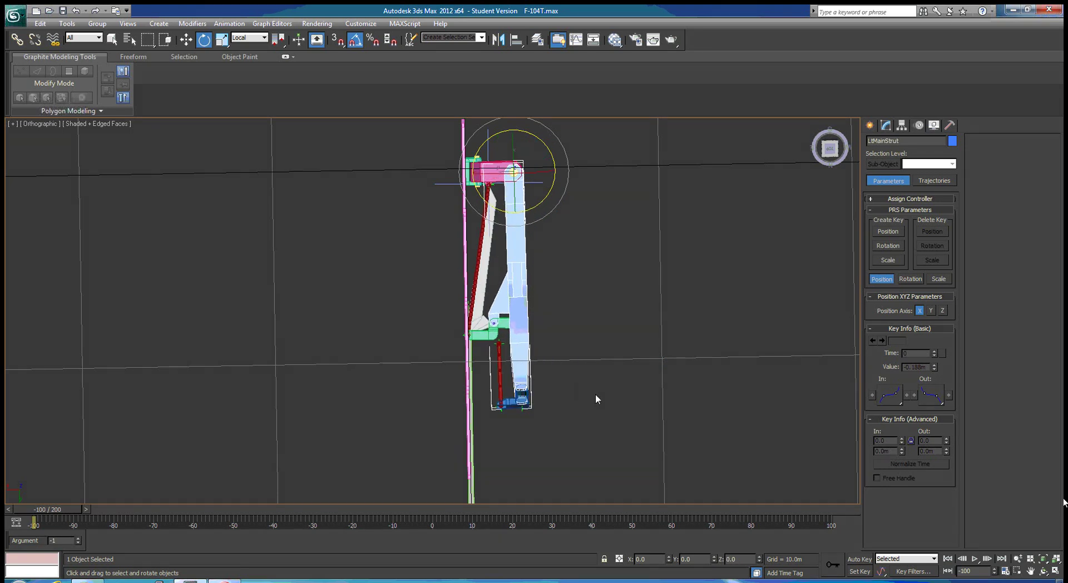
pyautogui.keyDown('alt'); pyautogui.moveTo(605, 393); pyautogui.dragTo(739, 357, button='middle'); pyautogui.keyUp('alt')
pyautogui.scroll(8, 529, 310)
pyautogui.scroll(-3, 727, 350)
pyautogui.scroll(-5, 501, 401)
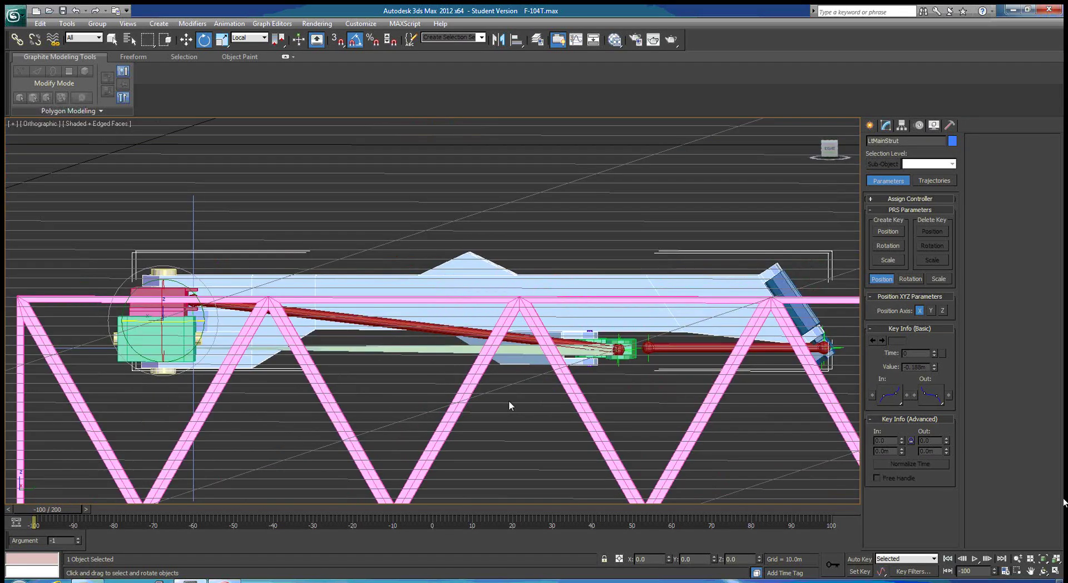
pyautogui.scroll(4, 550, 393)
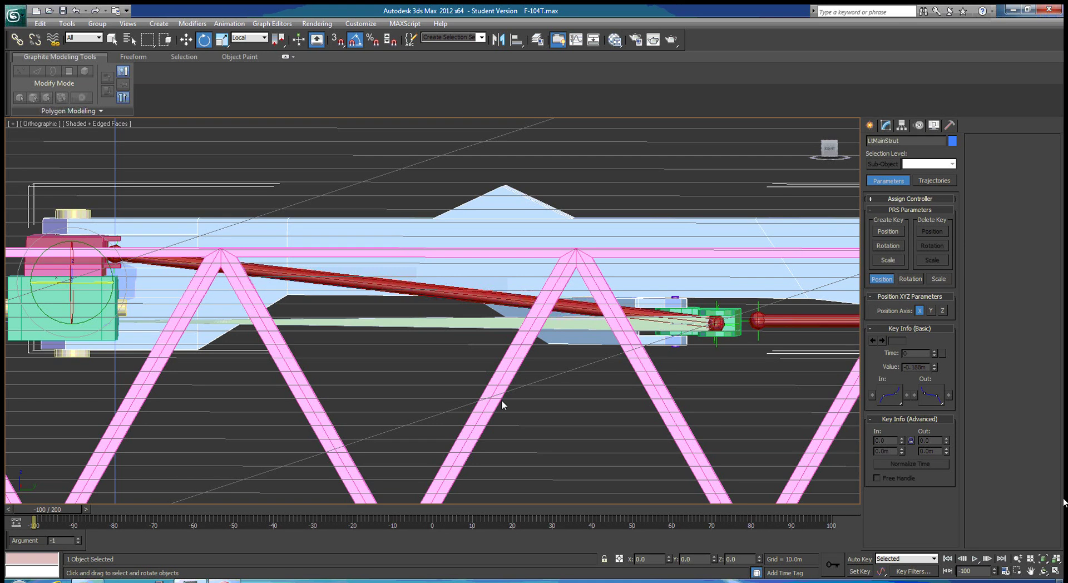
pyautogui.keyDown('alt'); pyautogui.moveTo(373, 423); pyautogui.dragTo(414, 402, button='middle'); pyautogui.keyUp('alt')
pyautogui.scroll(-10, 414, 402)
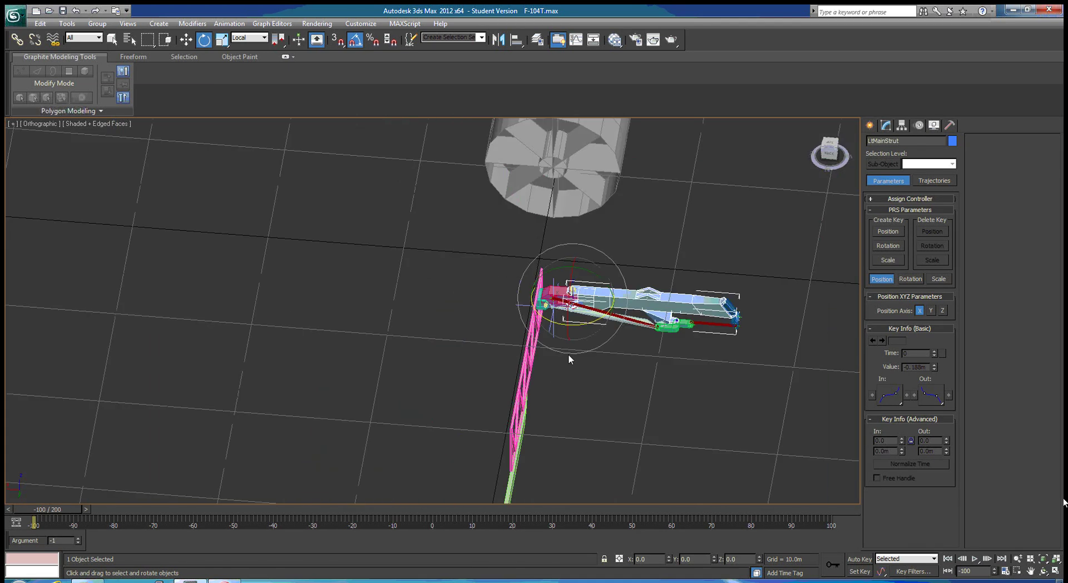
pyautogui.keyDown('alt'); pyautogui.moveTo(639, 352); pyautogui.dragTo(565, 426, button='middle'); pyautogui.keyUp('alt')
pyautogui.scroll(5, 647, 380)
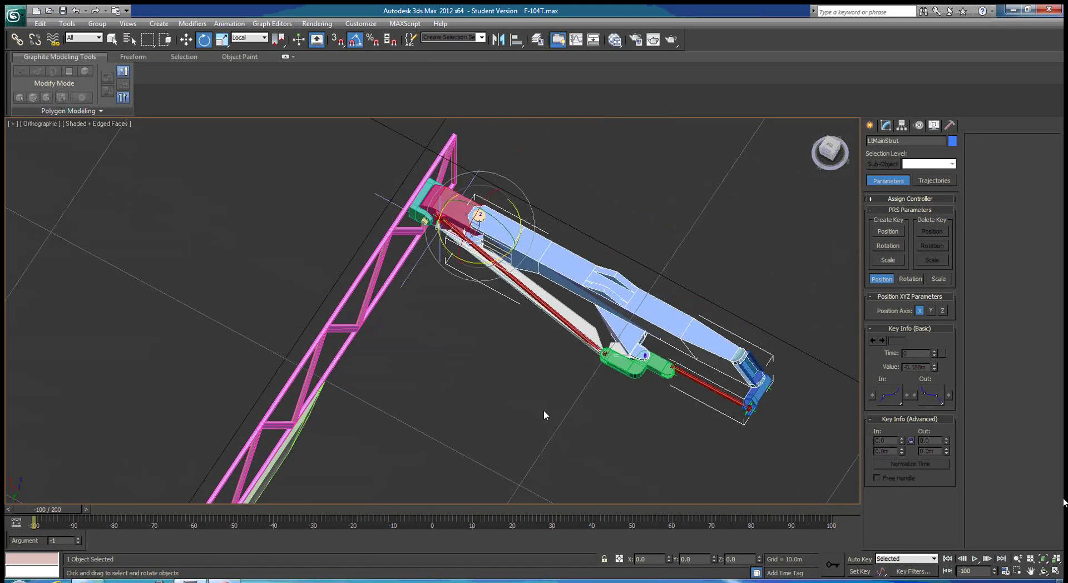
pyautogui.press('w')
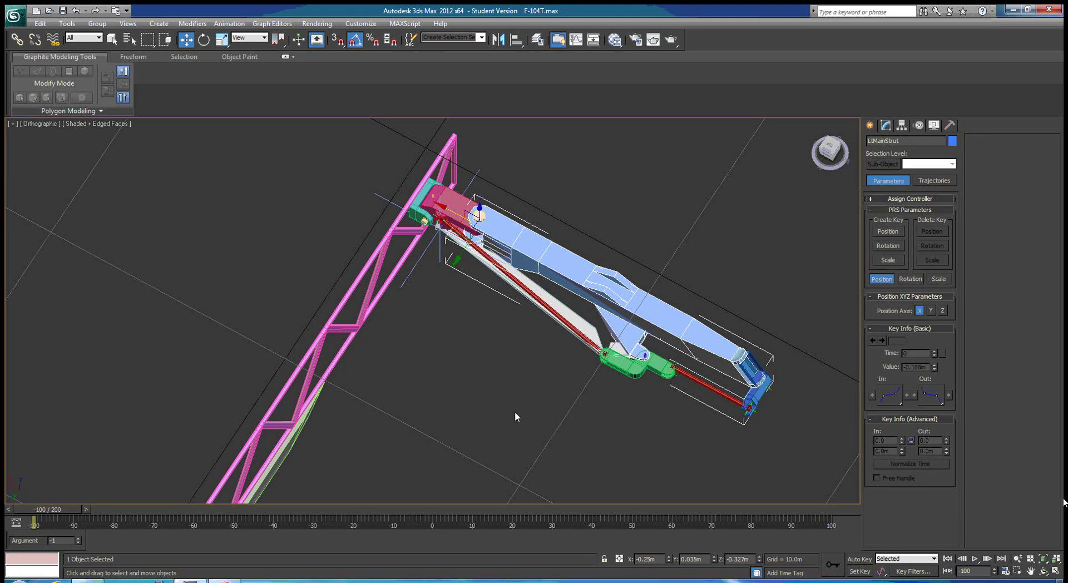